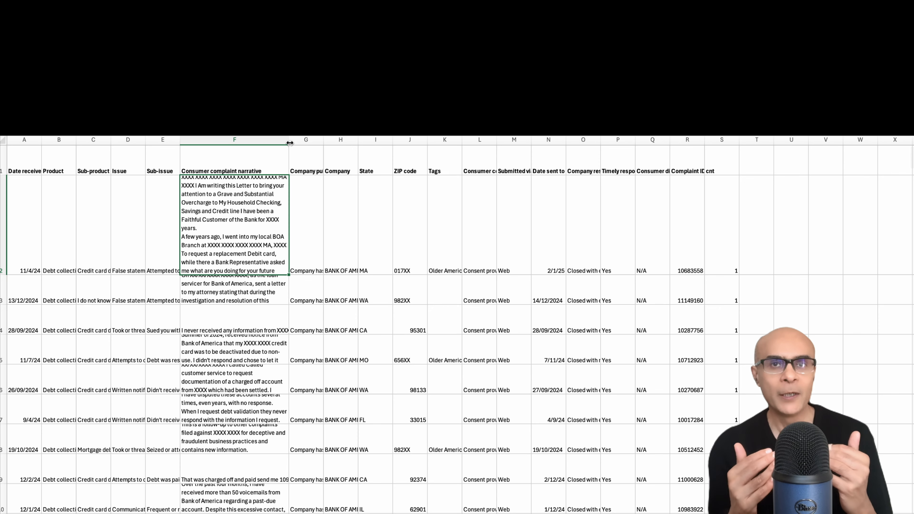
Widen the Consumer complaint narrative and Company public response columns of the complaints spreadsheet.
drag(288, 141, 335, 143)
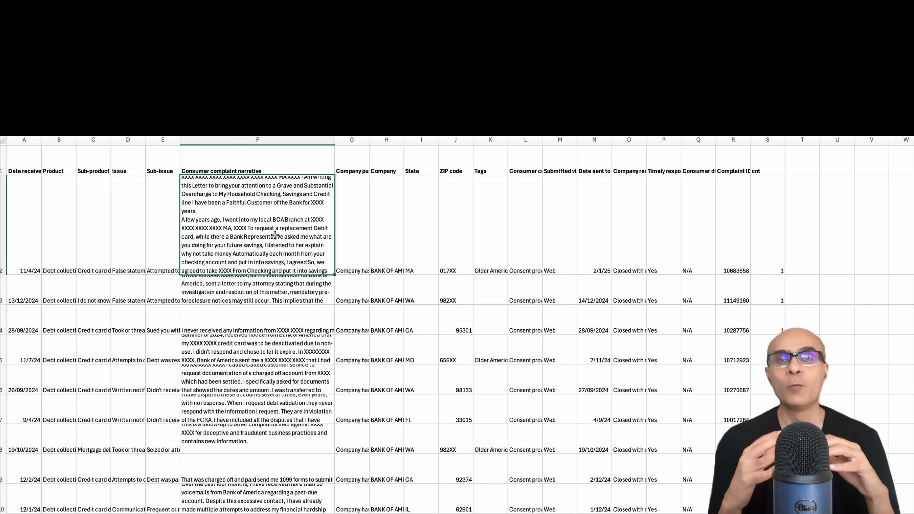
click(361, 221)
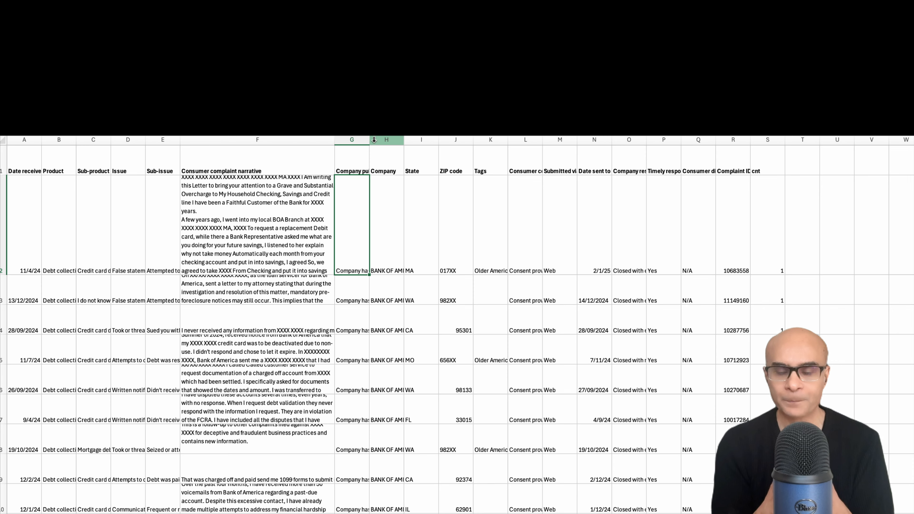
drag(369, 140, 395, 140)
drag(374, 234, 659, 231)
Select the cnt column to inspect its values.
click(802, 231)
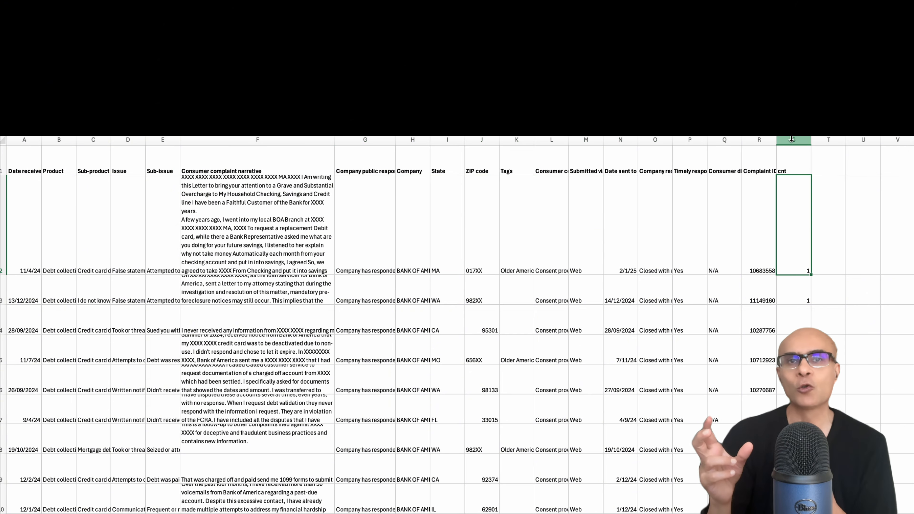
key(ctrl+space)
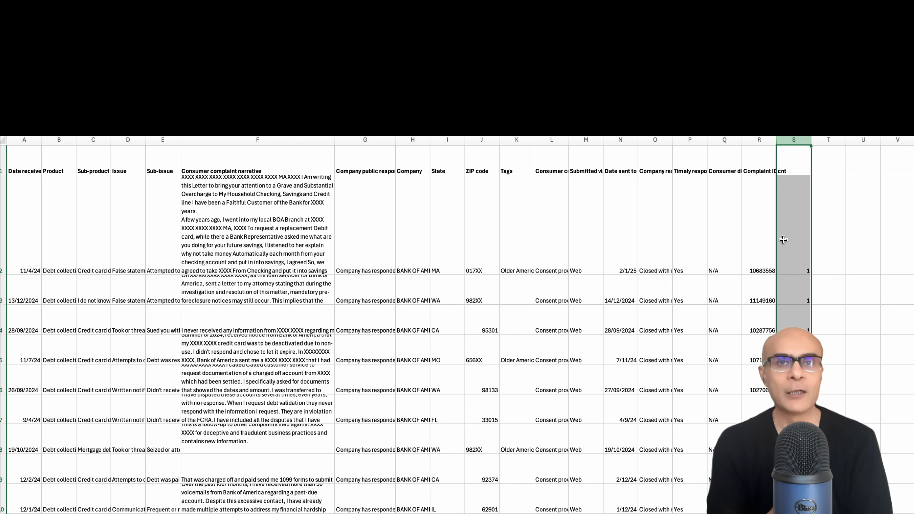
click(794, 360)
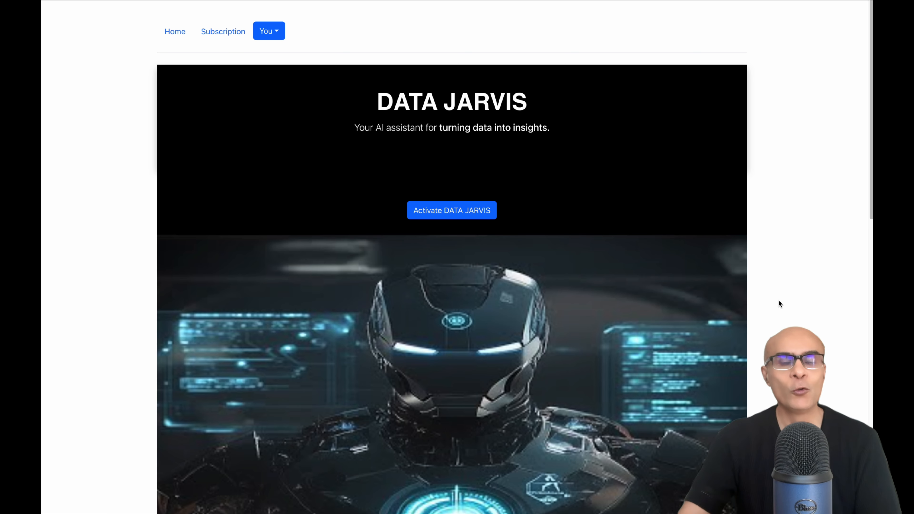
Switch to the browser, activate DATA JARVIS and upload customer_complaints_data.csv as the data source.
click(478, 216)
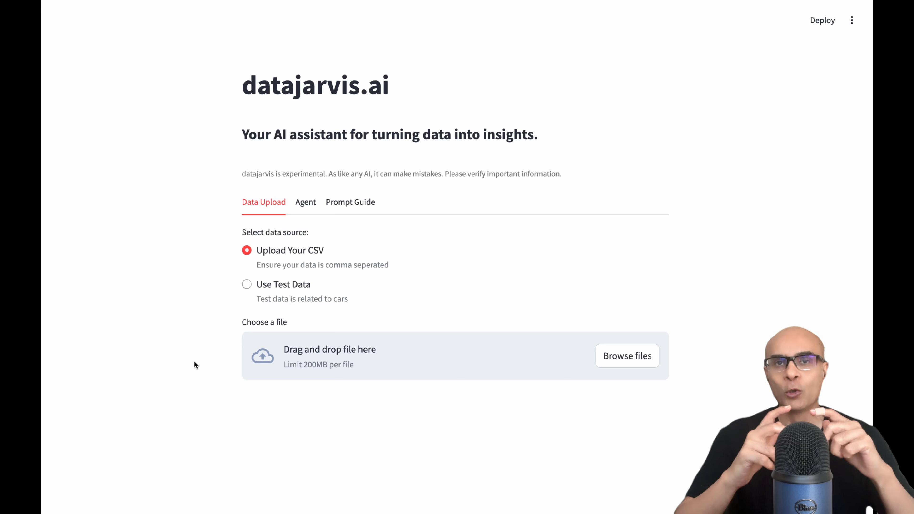
click(612, 356)
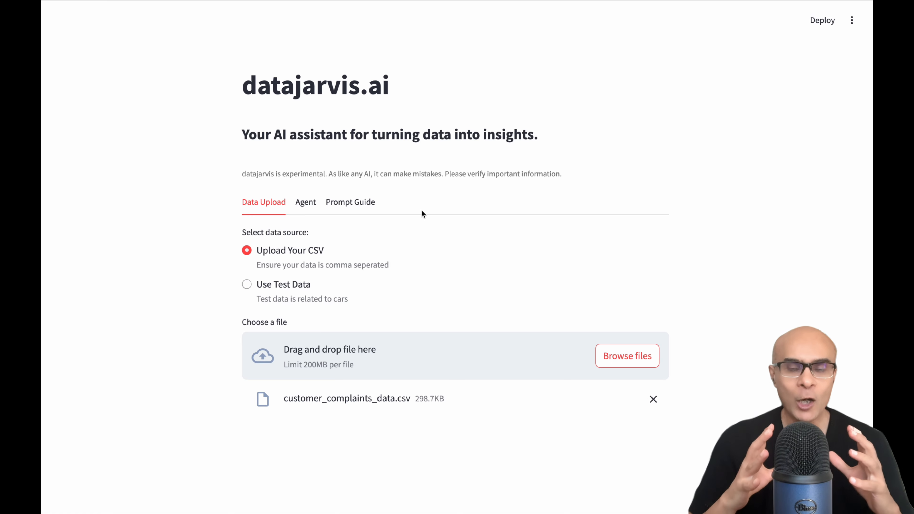
scroll(230, 296, down, 6)
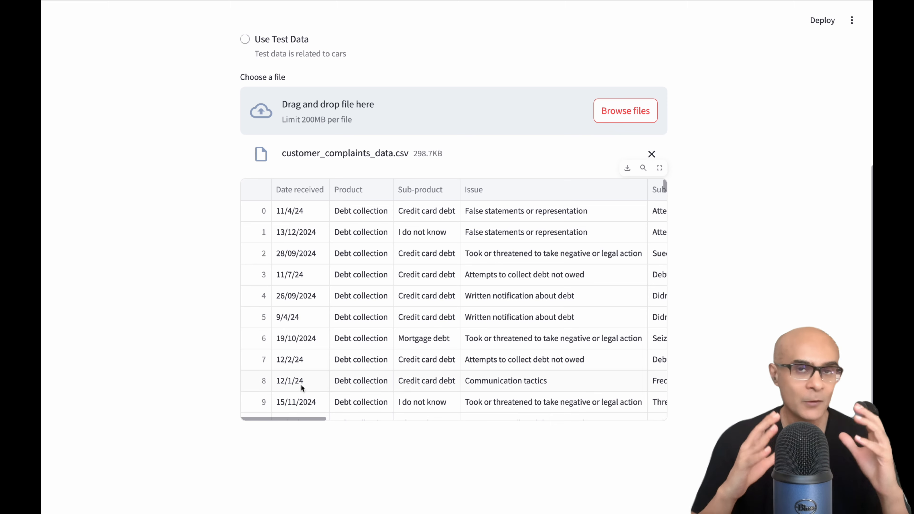
click(308, 418)
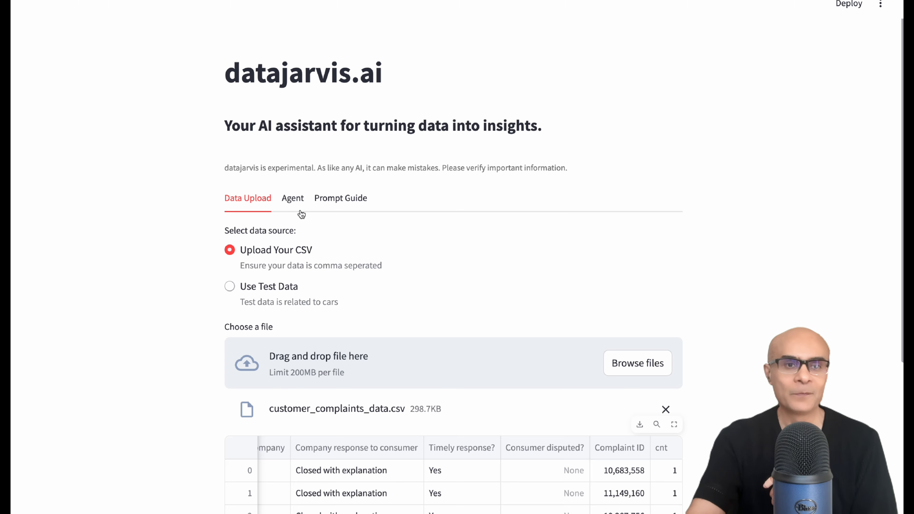
Ask the agent: "Give me a lineplot of date received and sum of cnt".
click(294, 197)
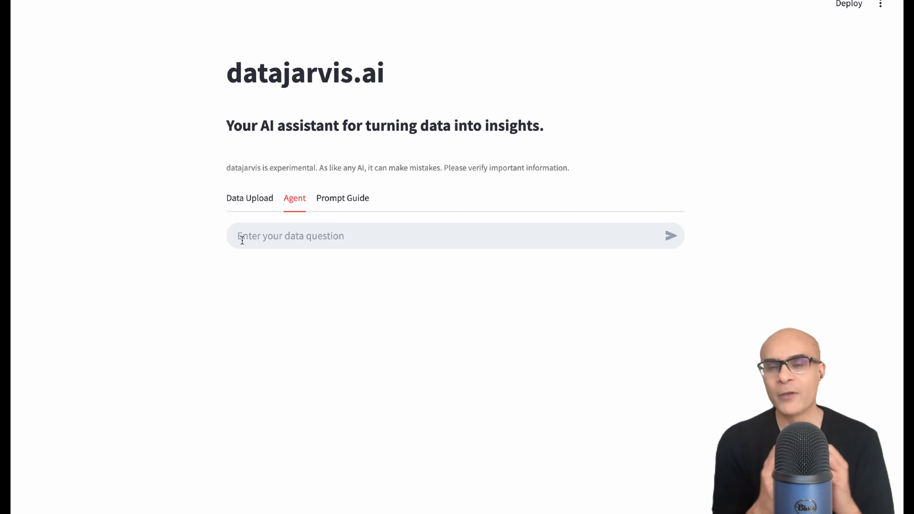
click(331, 237)
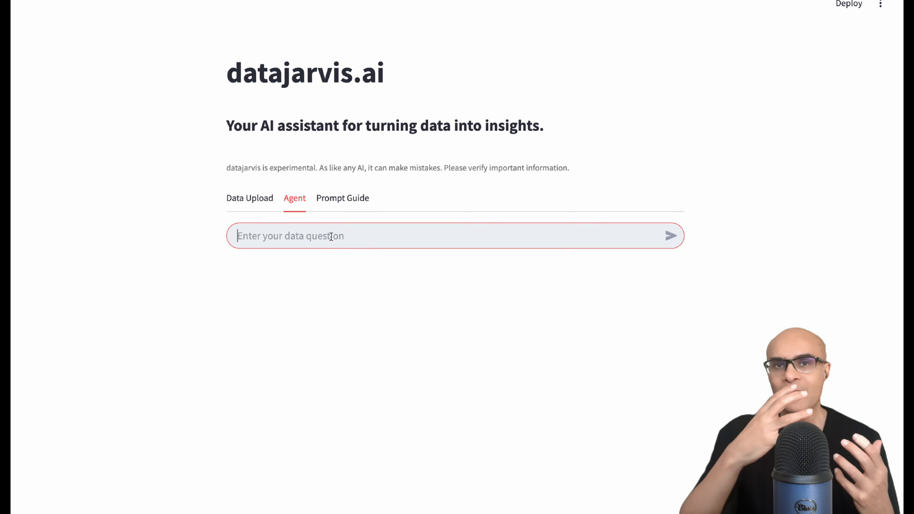
text(Give me a lineplot of date r)
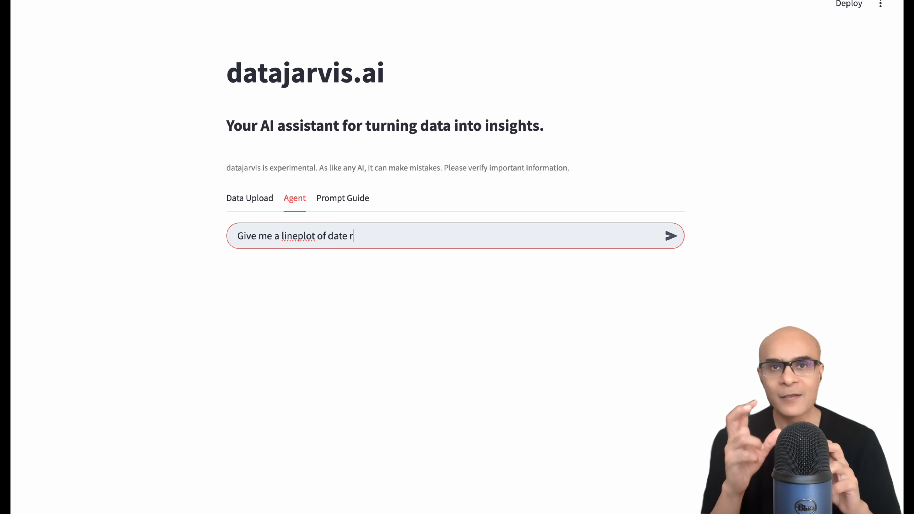
key(Return)
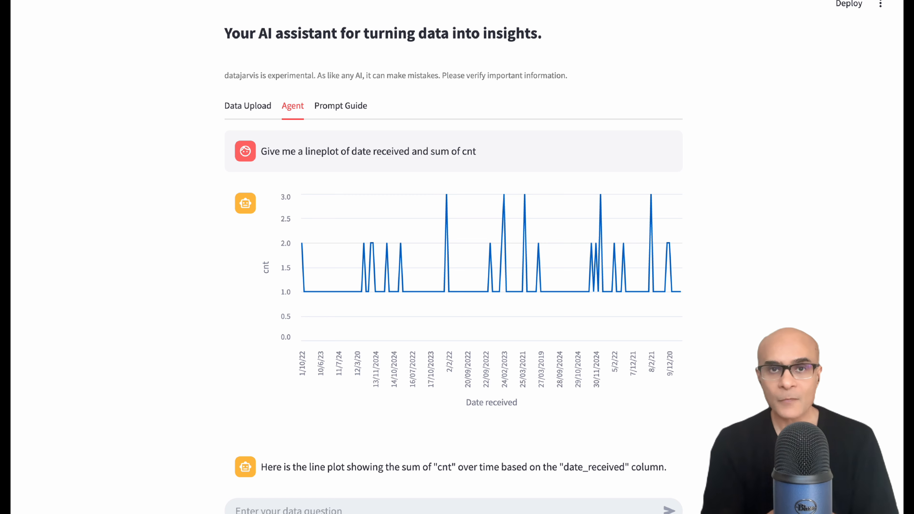
Ask the agent: "Give me a barplot between Issue and sum of cnt".
mouse_move(449, 272)
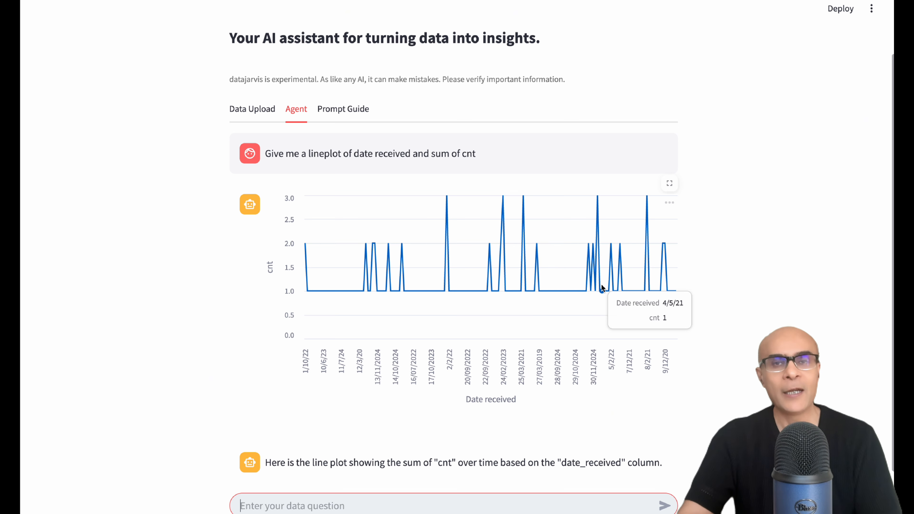
scroll(288, 360, down, 2)
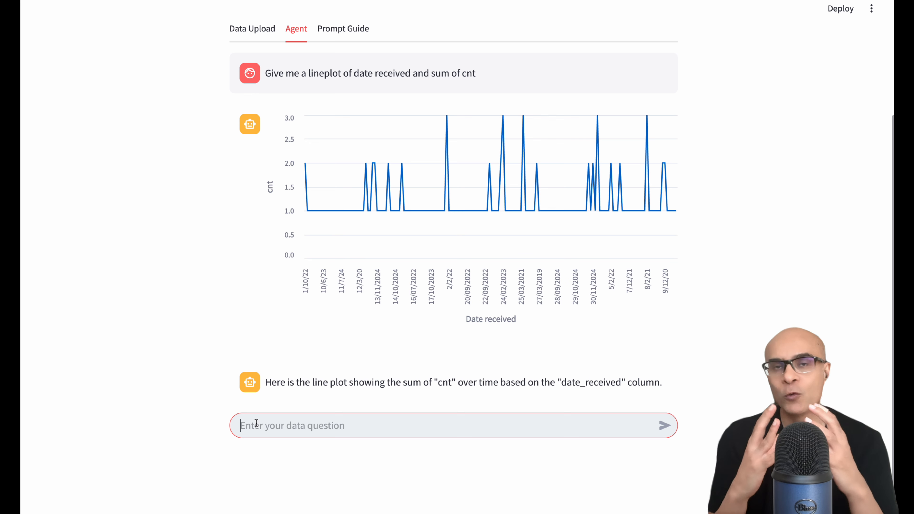
text(Give )
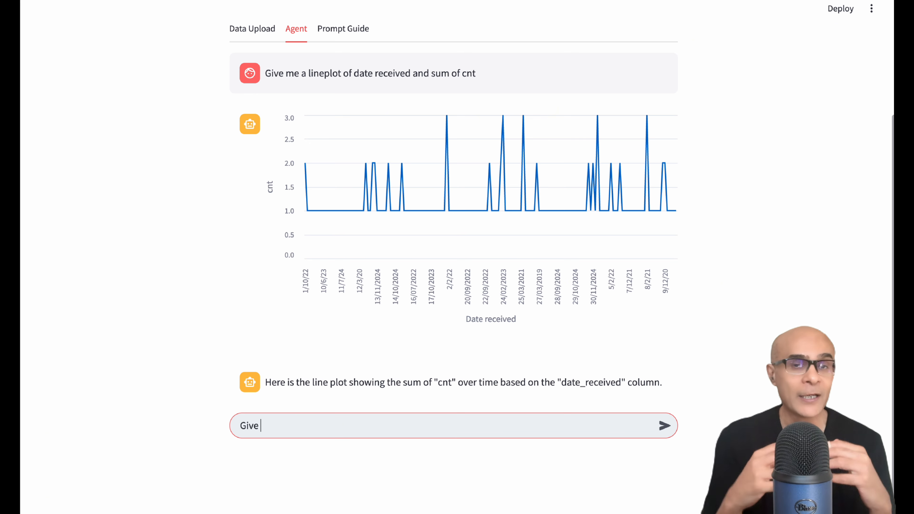
text(me a barp)
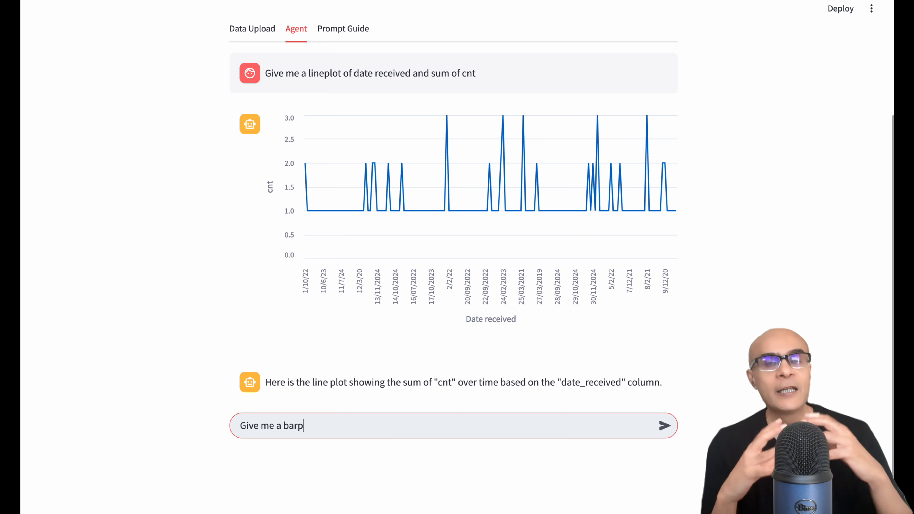
text(lot )
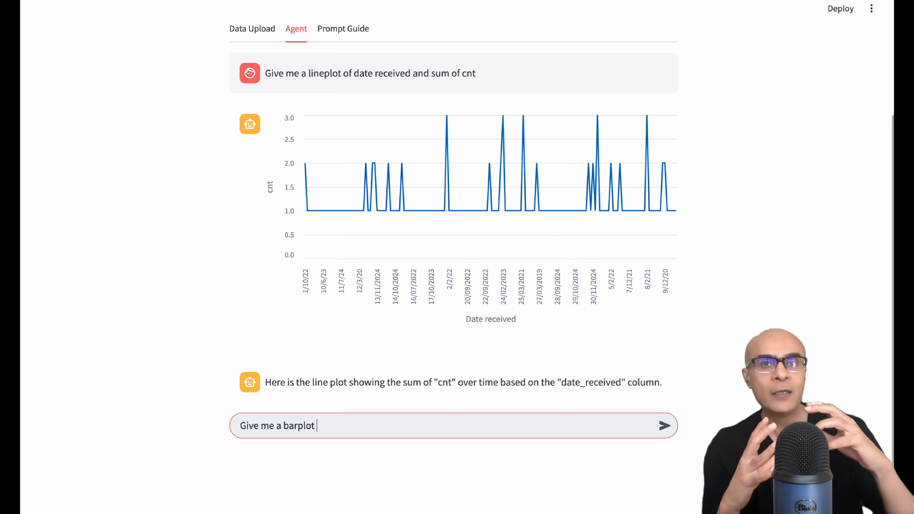
text(between Iss)
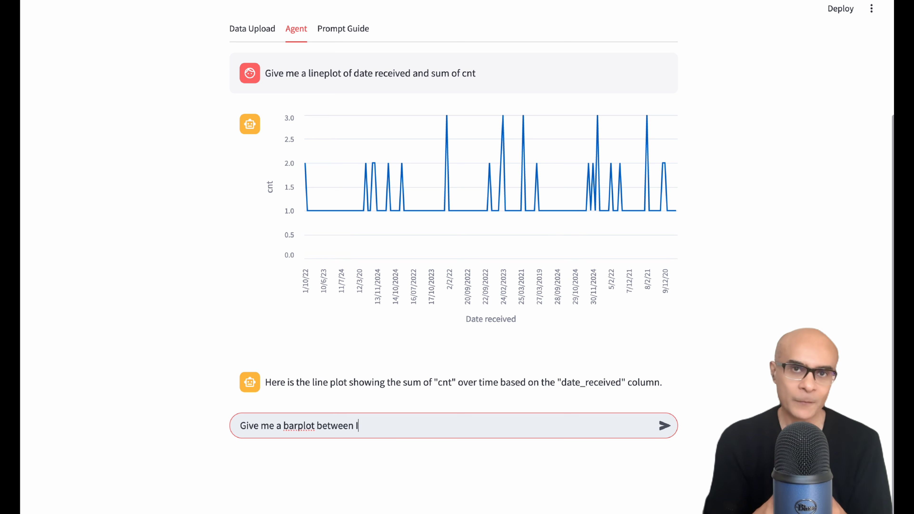
text(ue and sum of cnt)
key(Return)
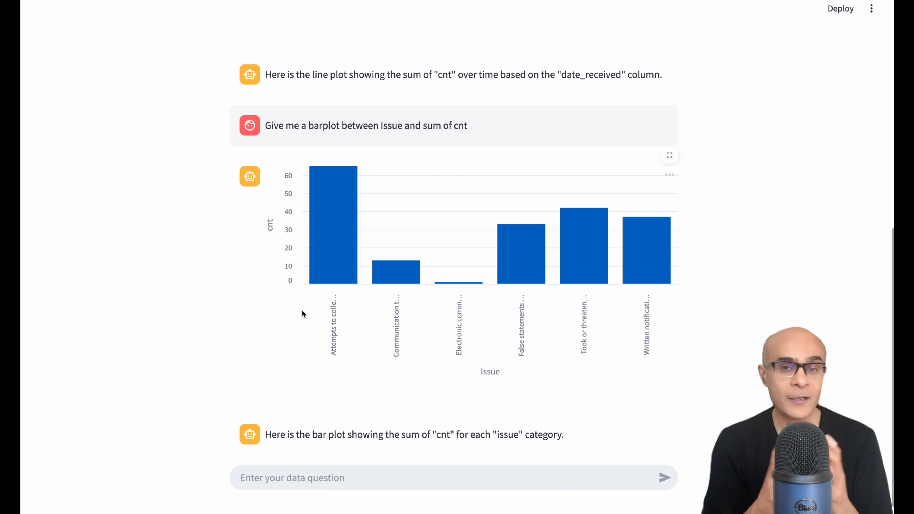
Hover over each bar of the issue chart to read its count.
mouse_move(326, 258)
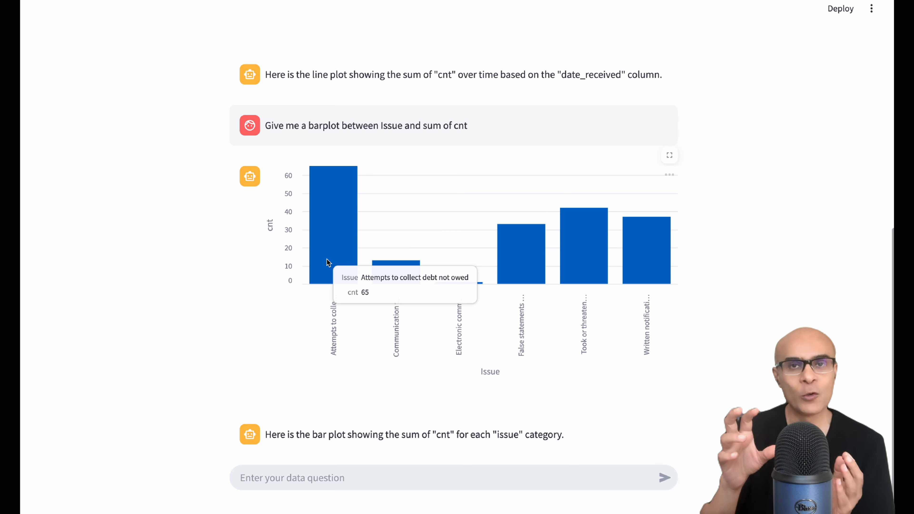
mouse_move(389, 267)
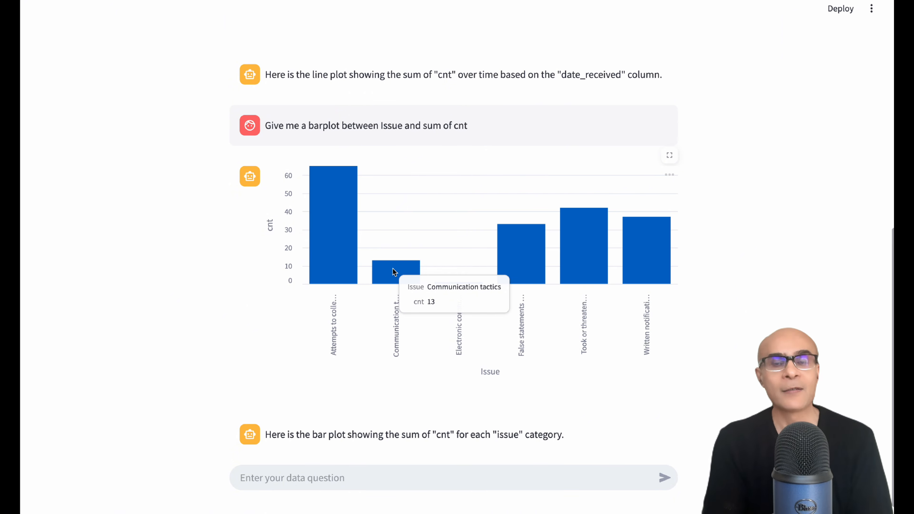
mouse_move(530, 267)
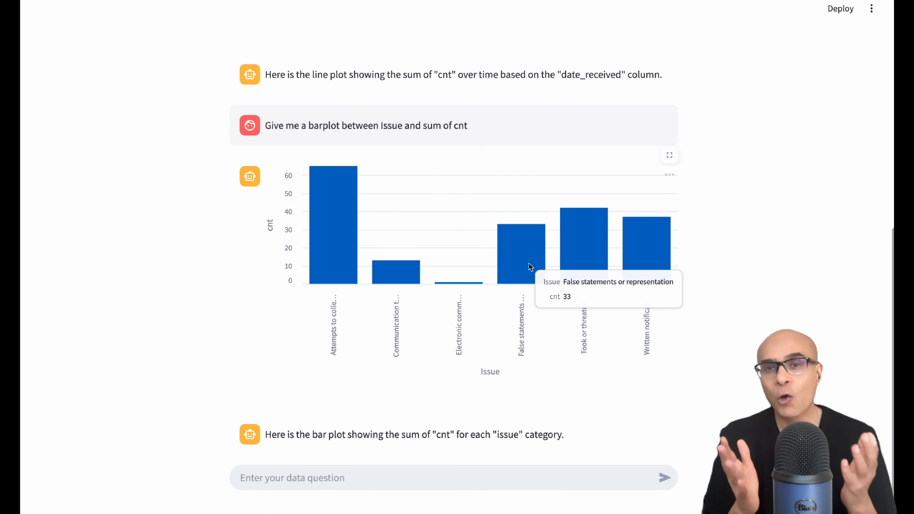
mouse_move(580, 260)
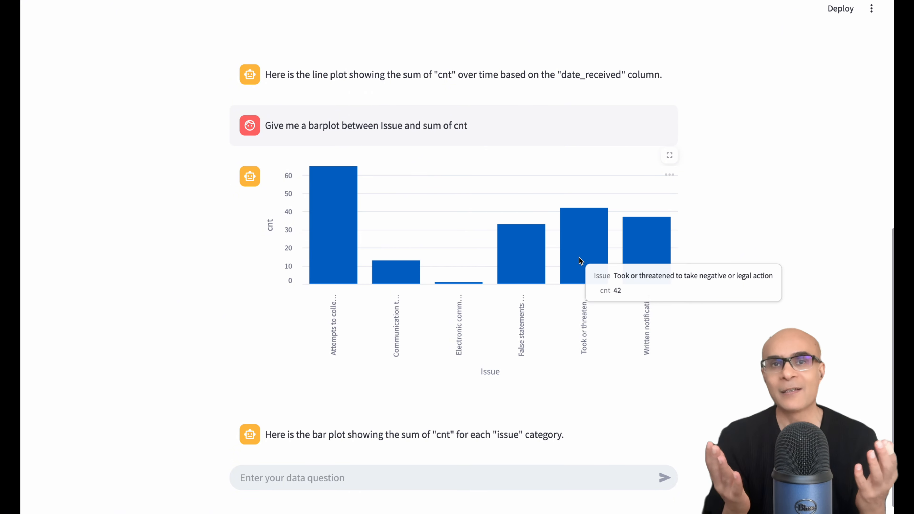
Ask the agent: "Give me a sentiment analysis of consumer complaint narrative".
mouse_move(634, 256)
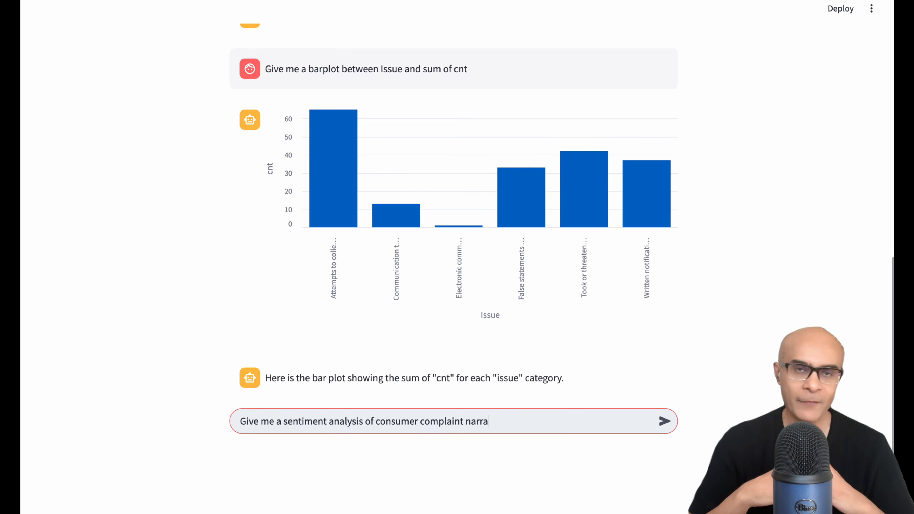
key(Return)
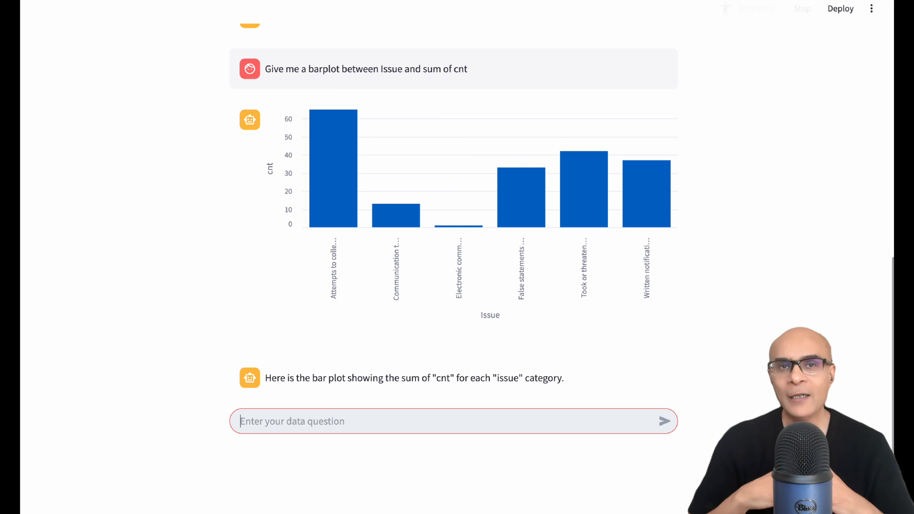
Scroll the sentiment results table across to its sentiment and probability columns.
scroll(729, 336, down, 1)
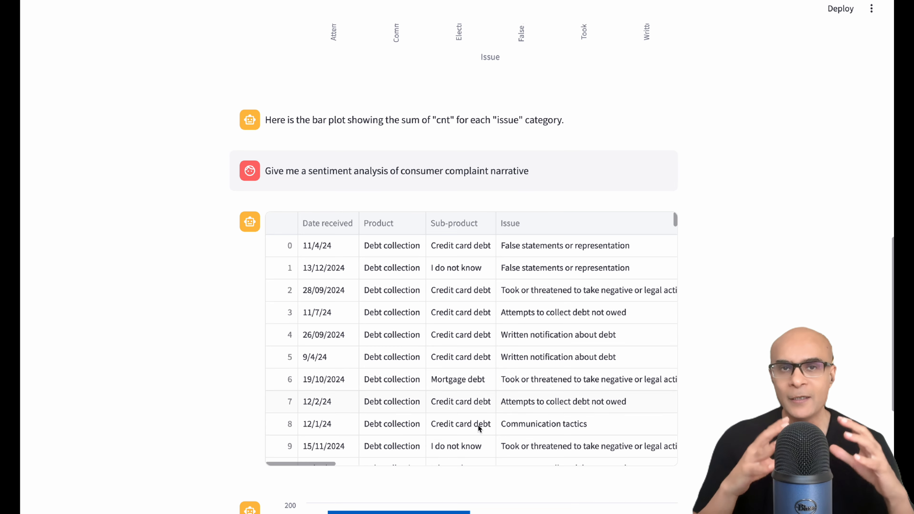
drag(320, 464, 655, 470)
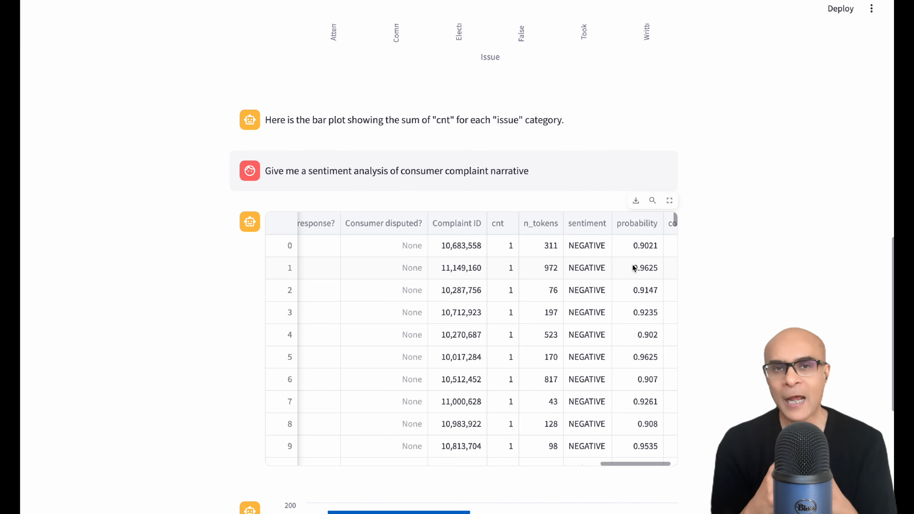
click(283, 252)
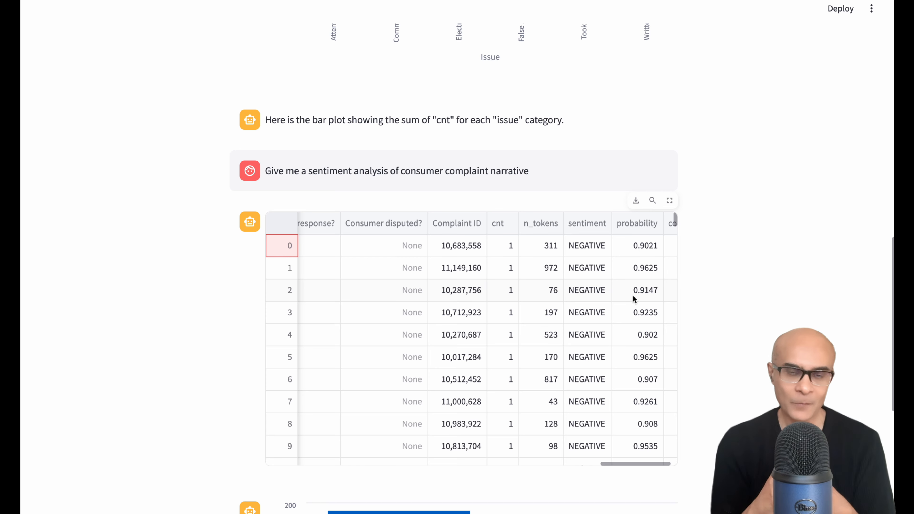
Open the first row's consumer complaint narrative in the results table to read the full text.
scroll(634, 298, down, 3)
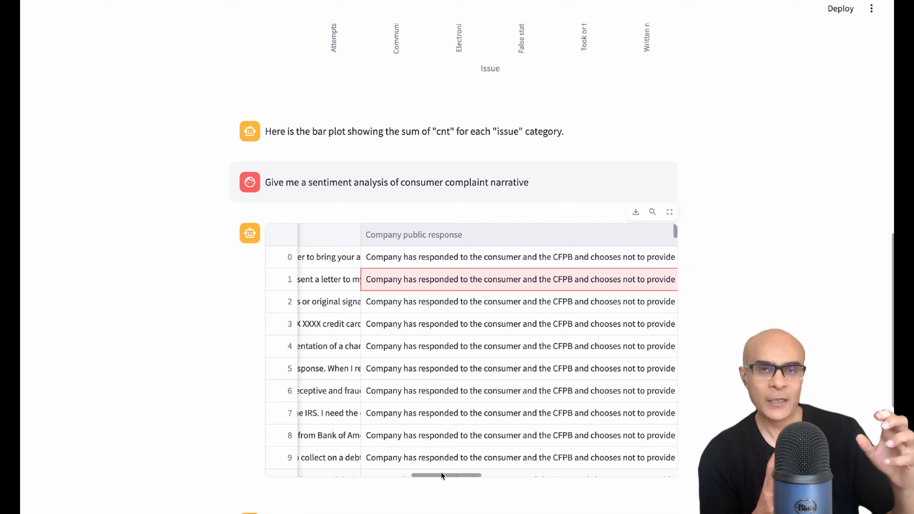
drag(437, 475, 395, 407)
click(387, 259)
click(397, 259)
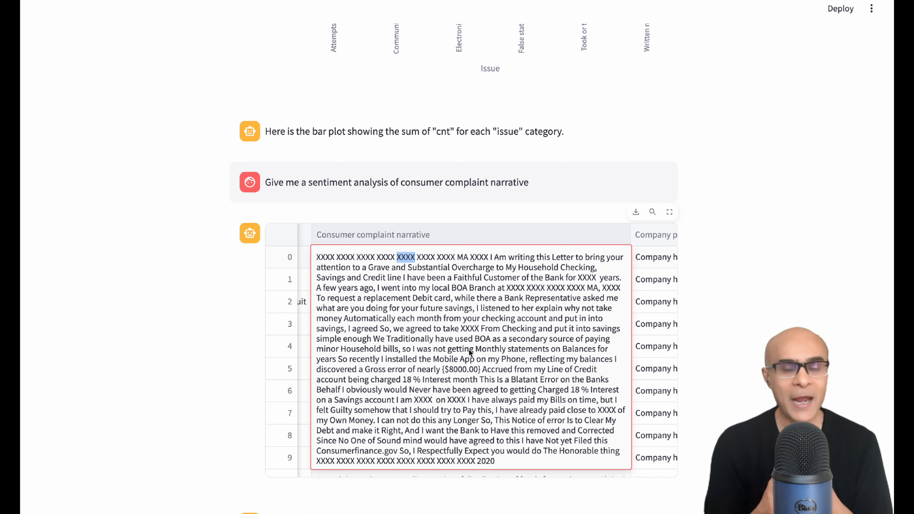
click(309, 261)
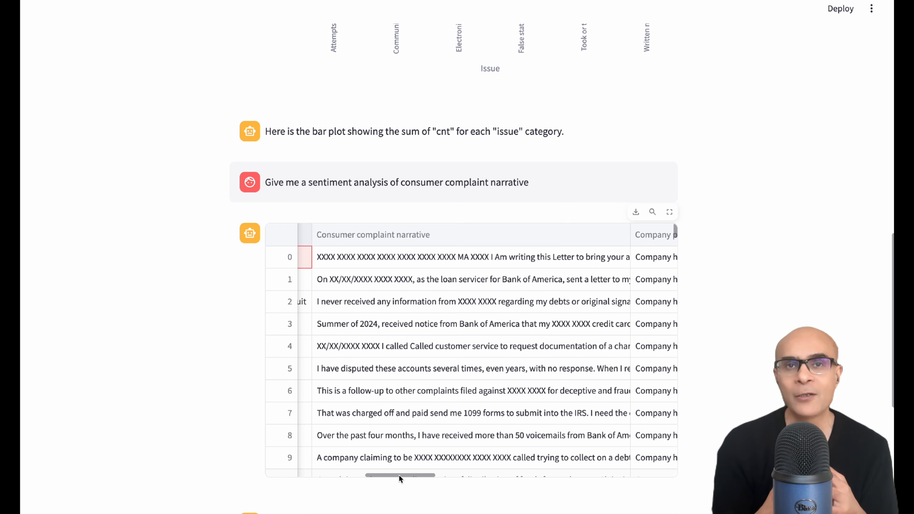
drag(400, 477, 639, 475)
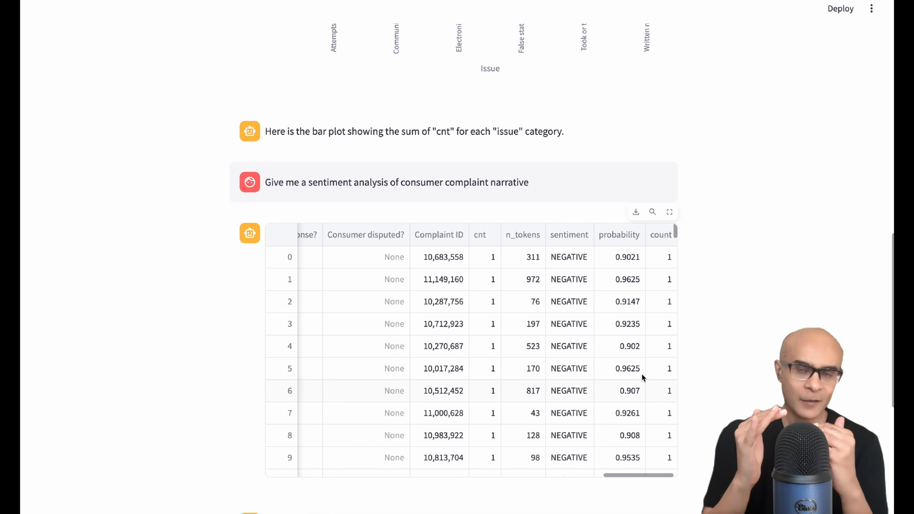
Sort the sentiment results table by probability in ascending order.
scroll(636, 368, down, 5)
scroll(630, 342, down, 10)
click(619, 235)
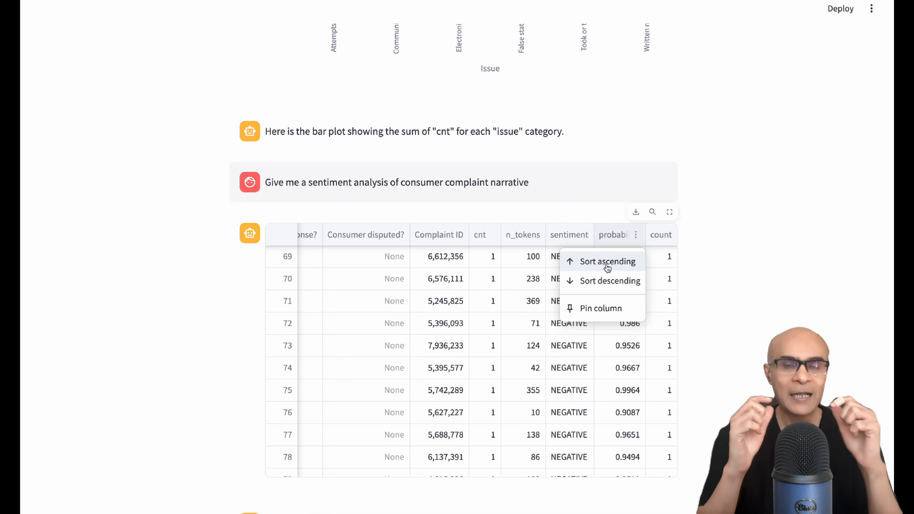
click(607, 260)
scroll(619, 303, up, 5)
scroll(620, 303, up, 5)
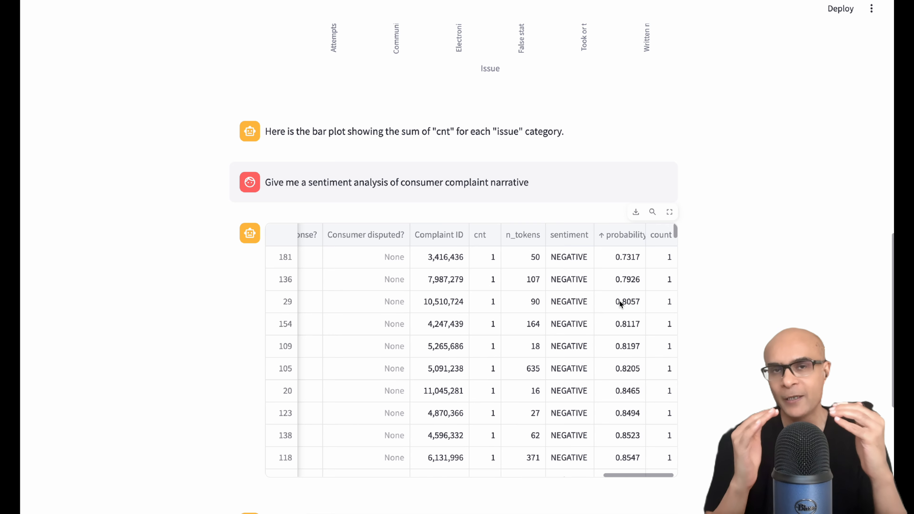
Open the lowest-probability row's consumer complaint narrative in the sentiment table to read its full text.
click(632, 264)
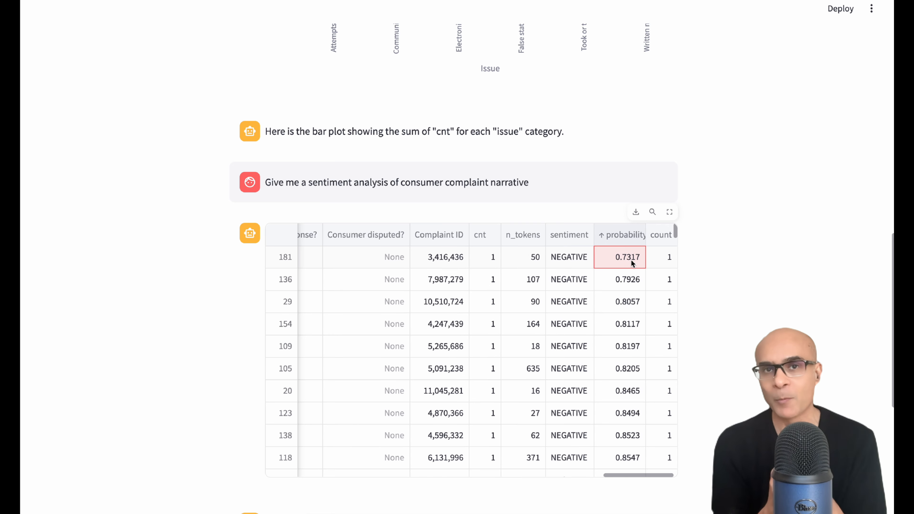
click(287, 264)
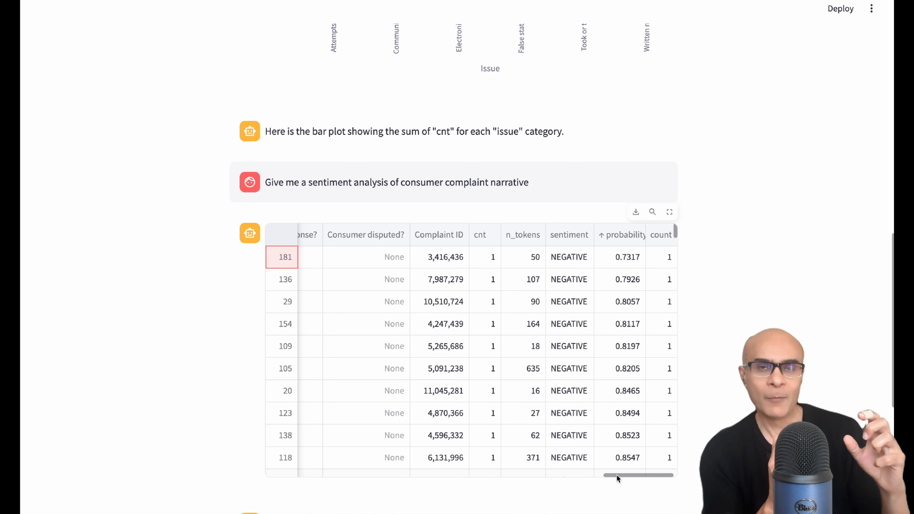
drag(616, 475, 382, 474)
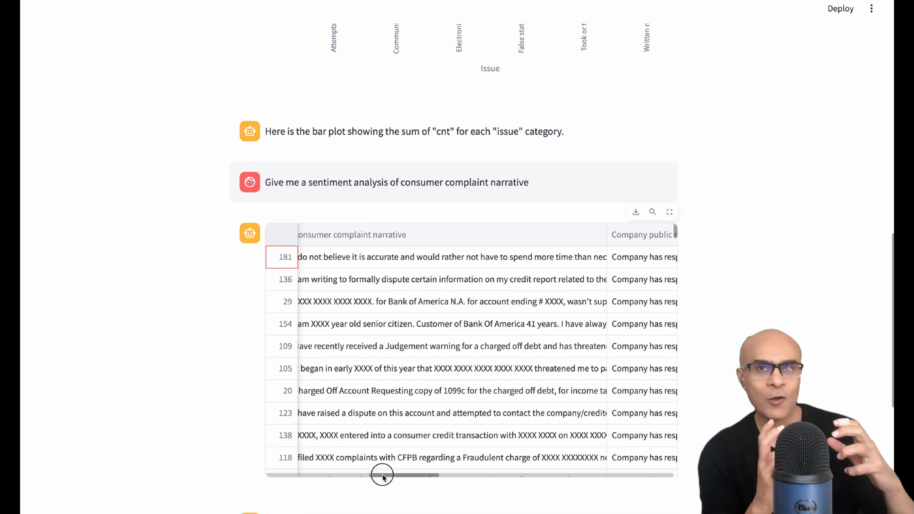
double_click(393, 256)
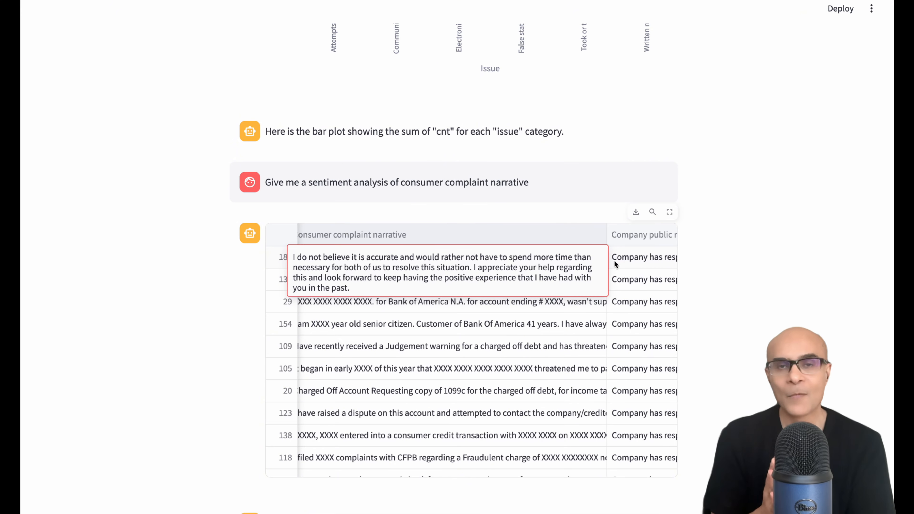
click(626, 259)
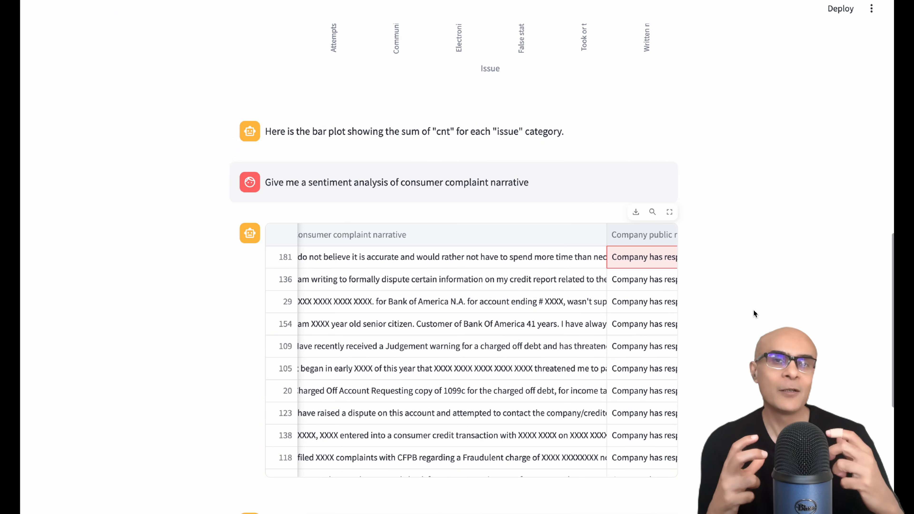
Recheck that row's probability and reopen its complaint narrative to reread the full text.
scroll(617, 468, right, 10)
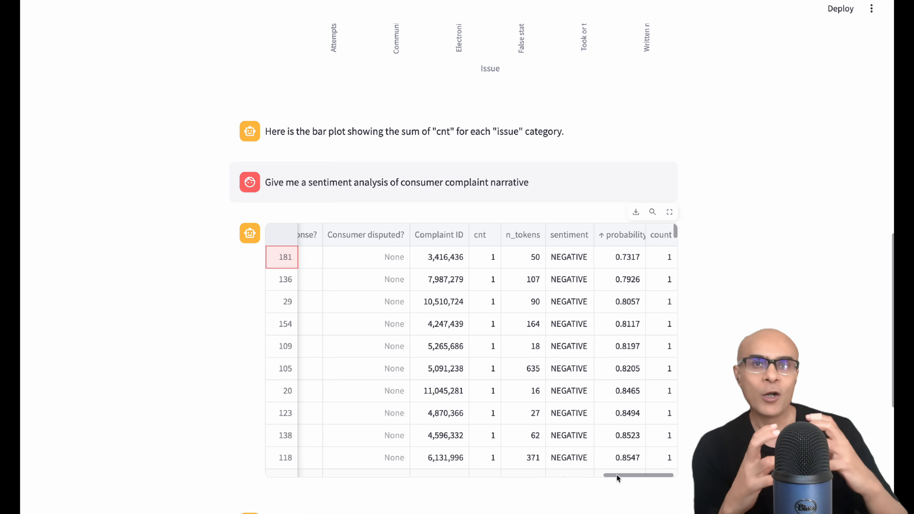
drag(616, 477, 383, 478)
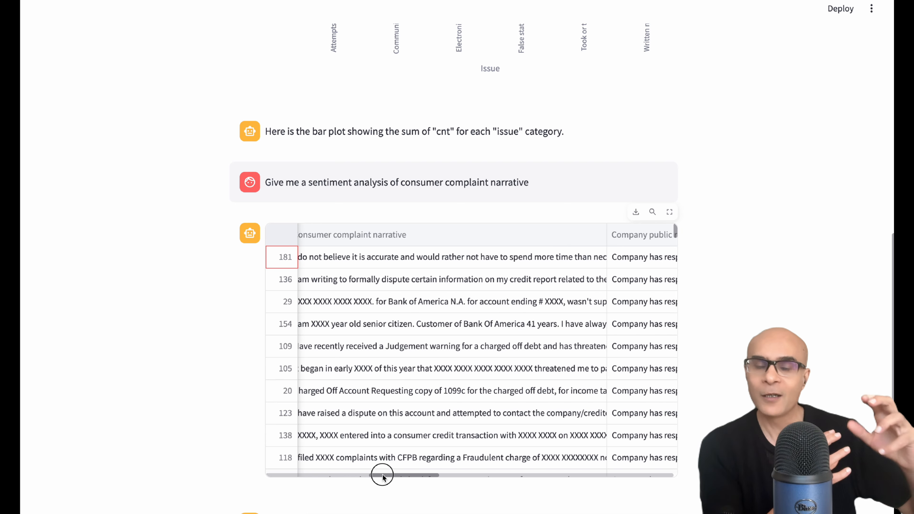
double_click(391, 256)
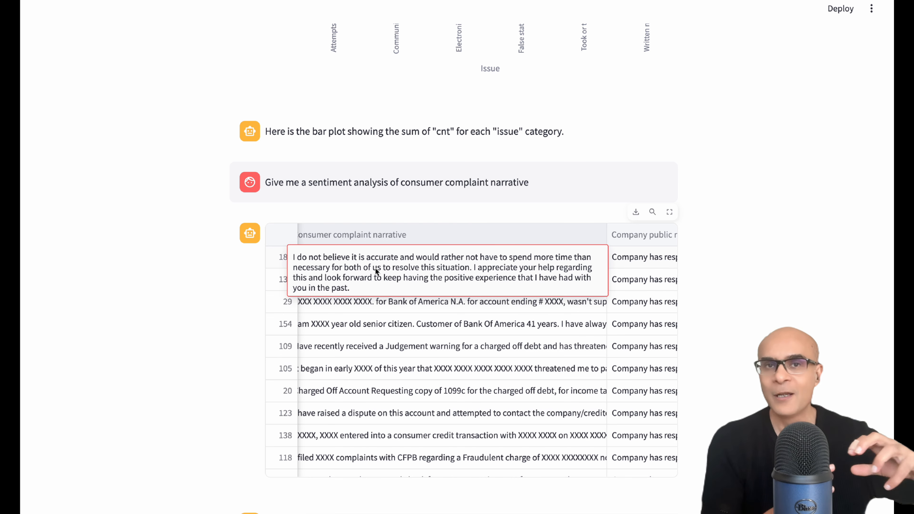
key(Tab)
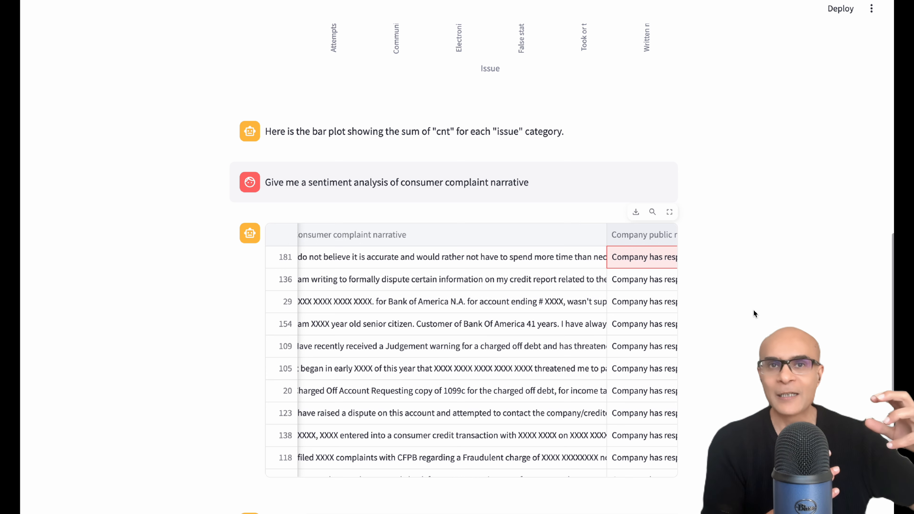
Ask the agent: "Give me text clustering of consumer complaint narrative. Make 5 clusters".
scroll(754, 309, down, 5)
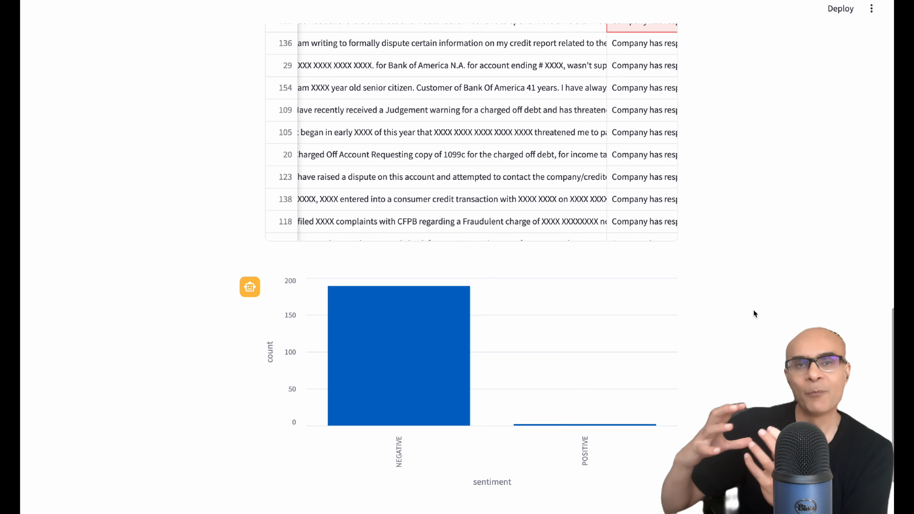
scroll(753, 309, down, 1)
mouse_move(420, 341)
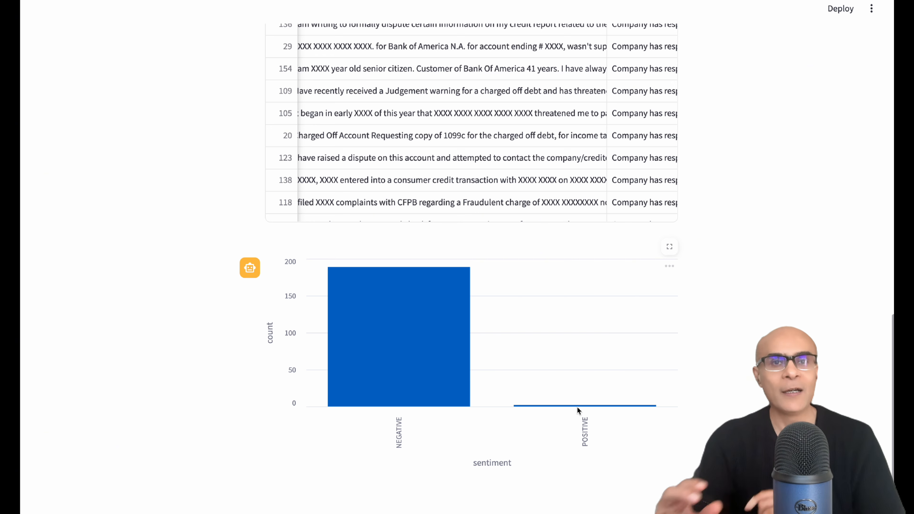
mouse_move(577, 407)
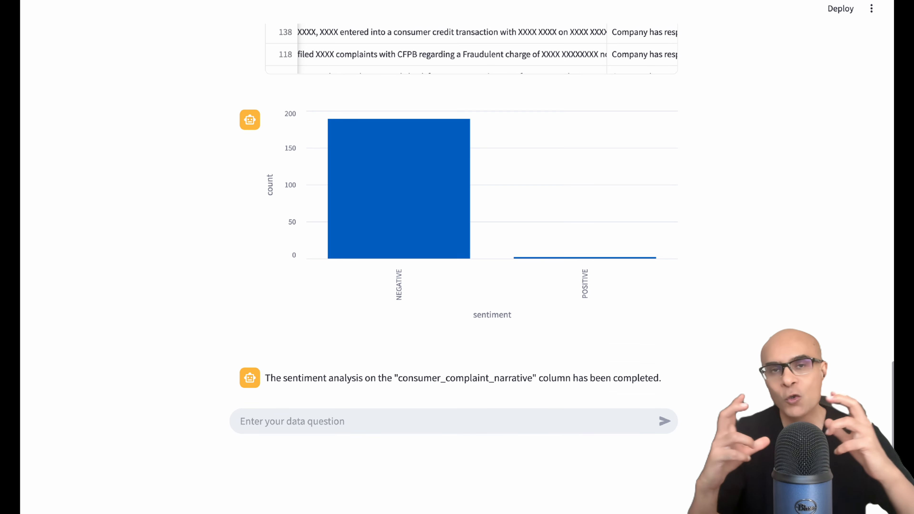
click(402, 422)
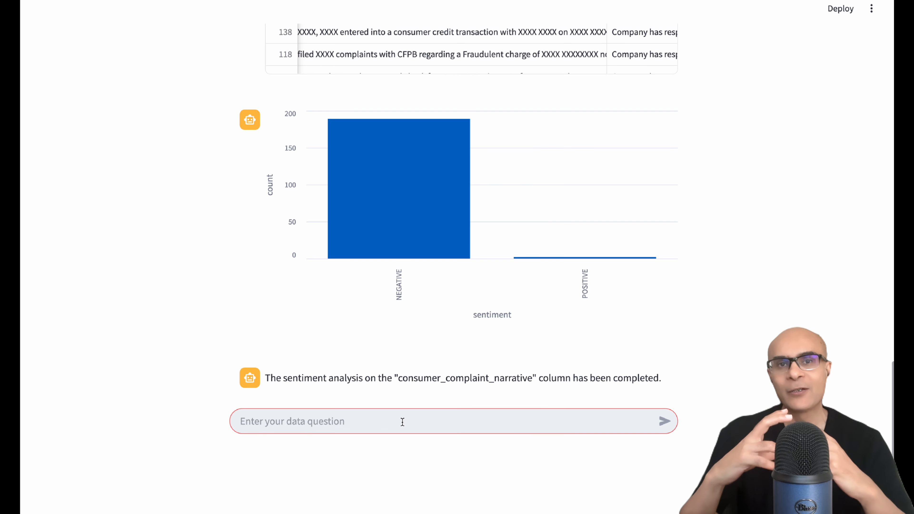
text(Give me )
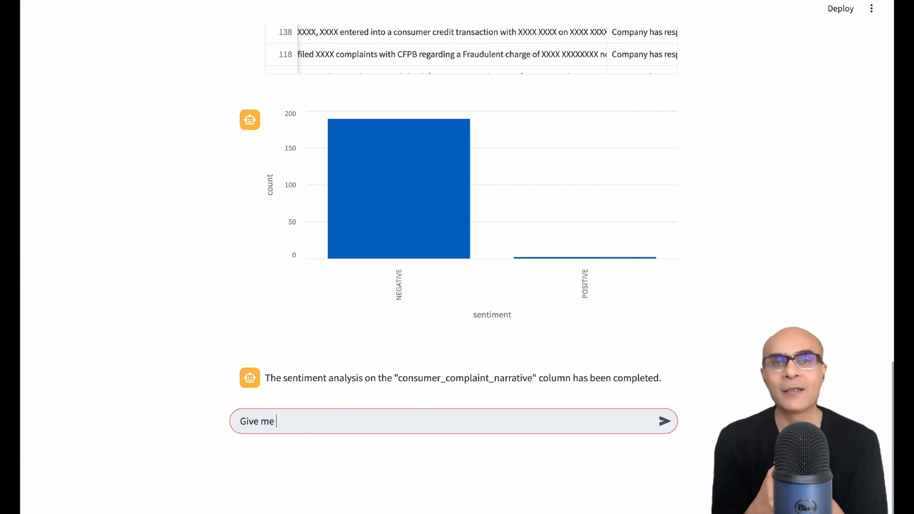
text(text )
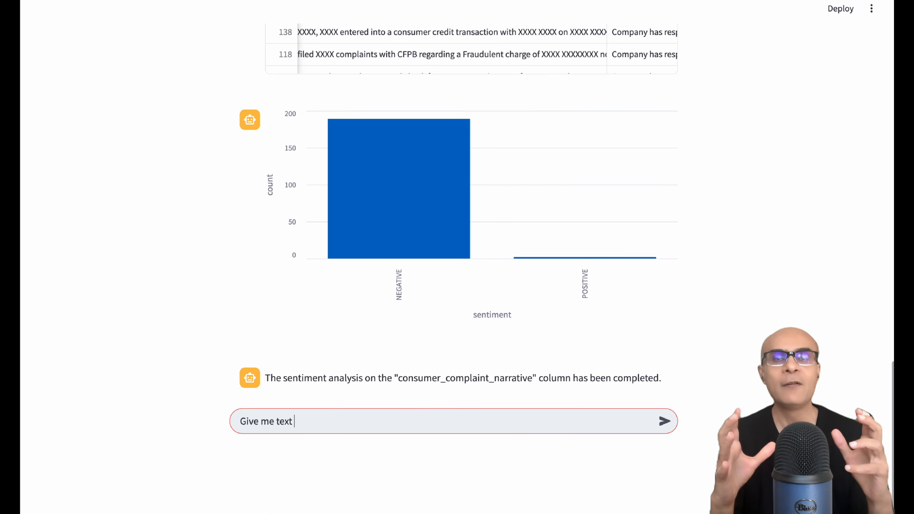
text(cluste)
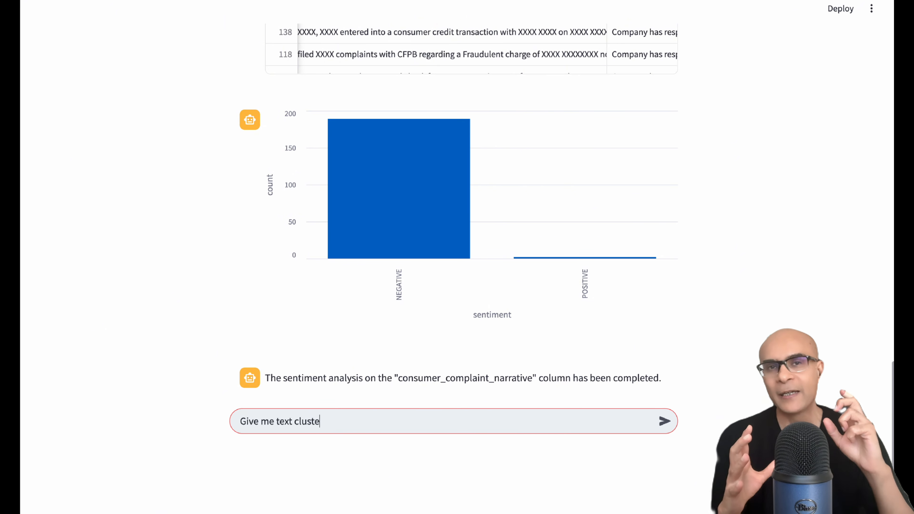
text(ring of consumer complaint narrative. Make 5 clusters)
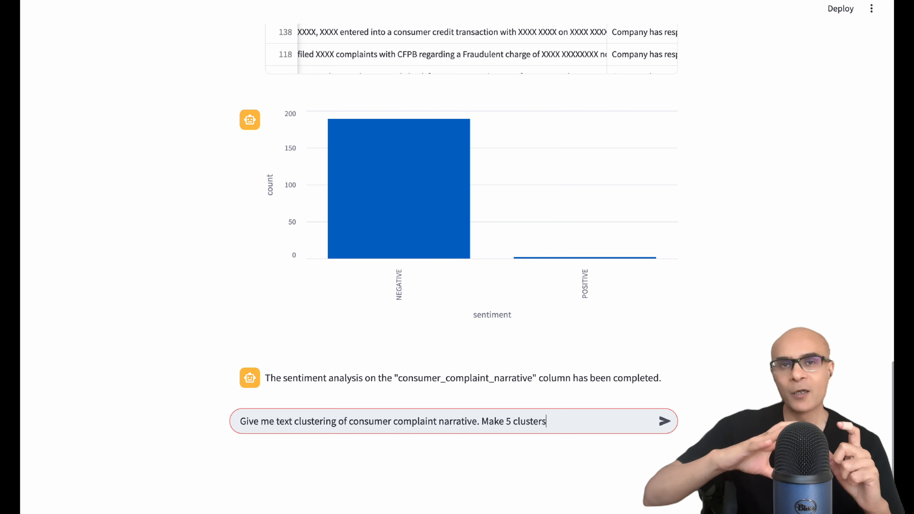
key(Return)
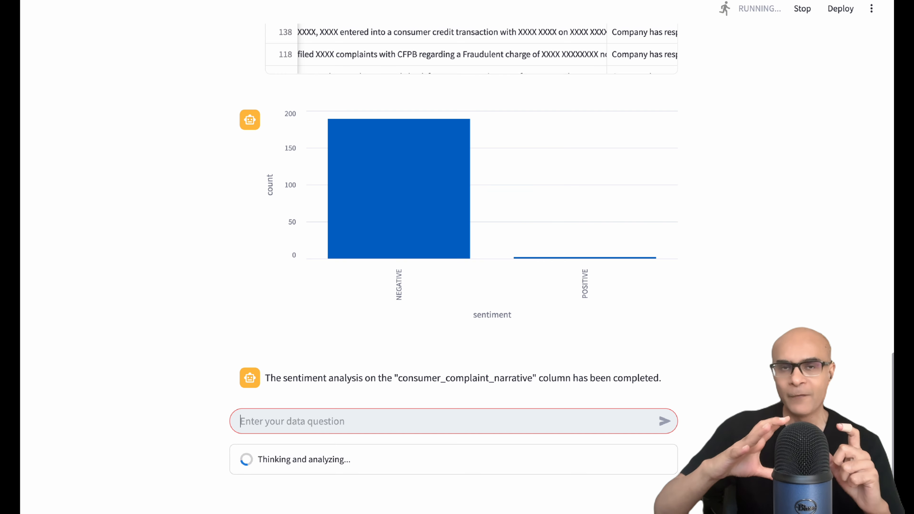
Sort the clustering results table by cluster_name in ascending order.
scroll(767, 327, down, 1)
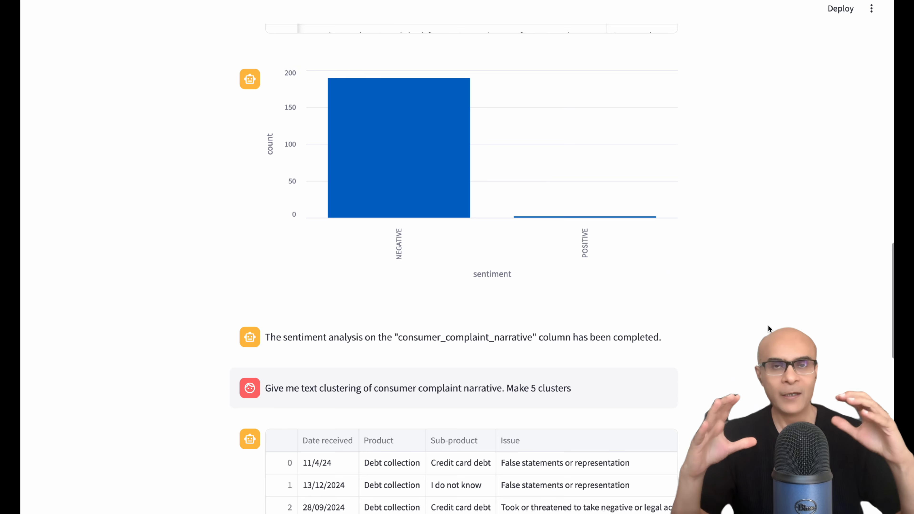
scroll(717, 319, down, 1)
scroll(715, 320, down, 5)
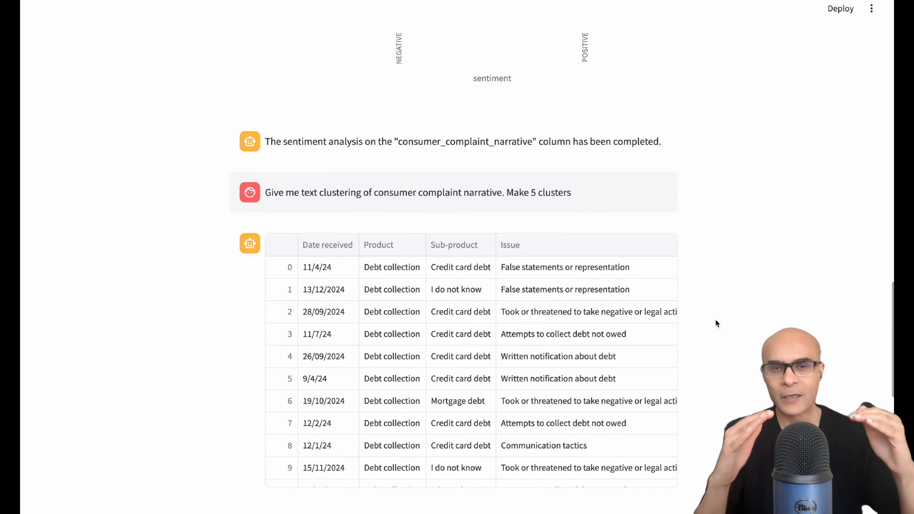
drag(323, 443, 639, 442)
click(496, 201)
click(482, 225)
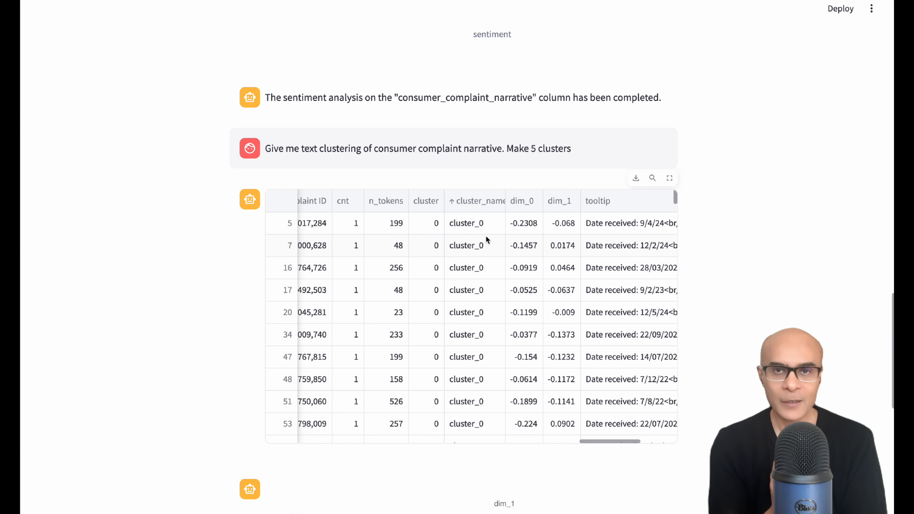
Open the consumer complaint narratives of the first few cluster_0 rows one by one to read their full text.
drag(607, 444, 382, 441)
click(387, 227)
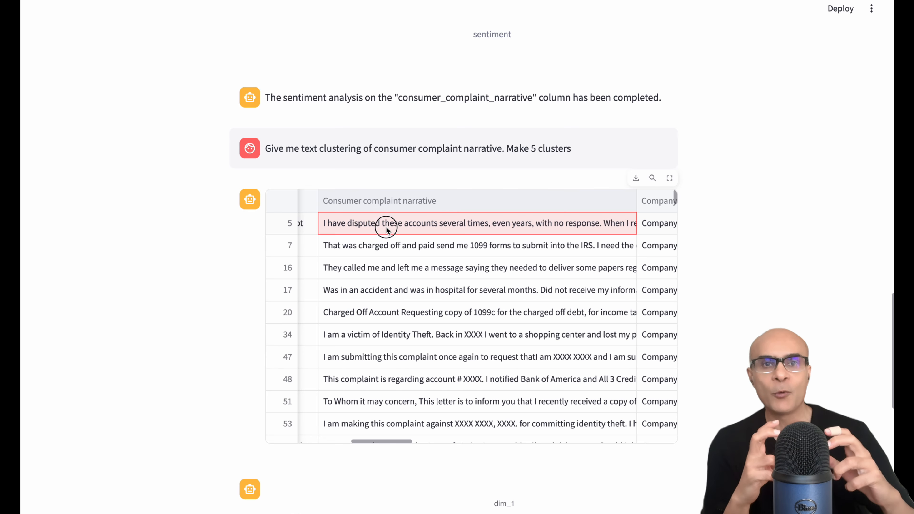
double_click(387, 226)
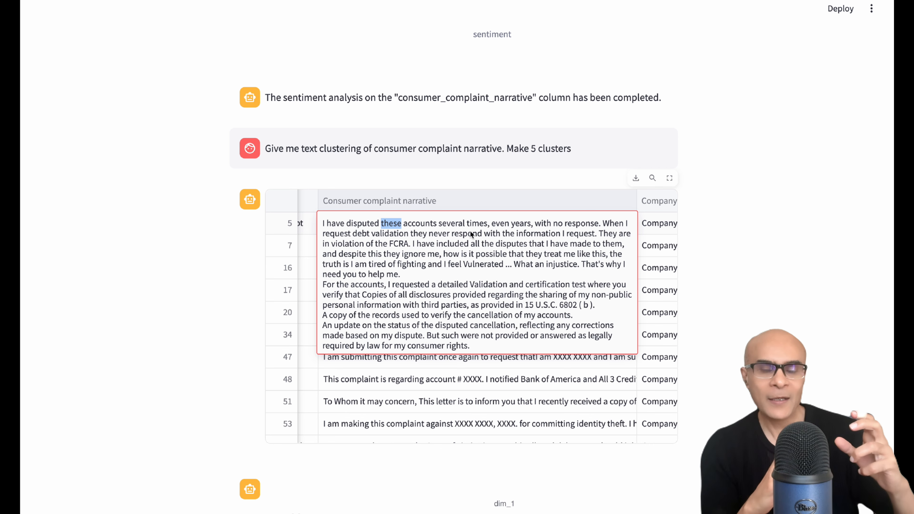
click(703, 235)
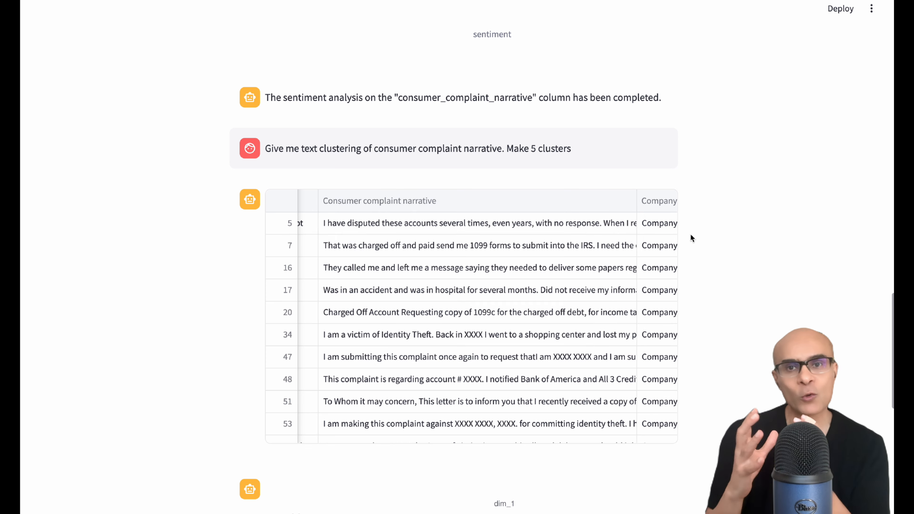
double_click(512, 246)
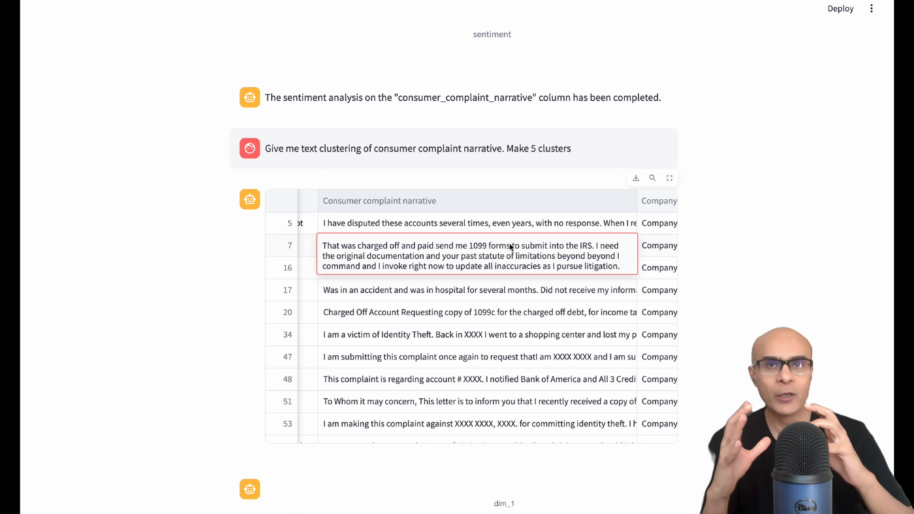
click(516, 223)
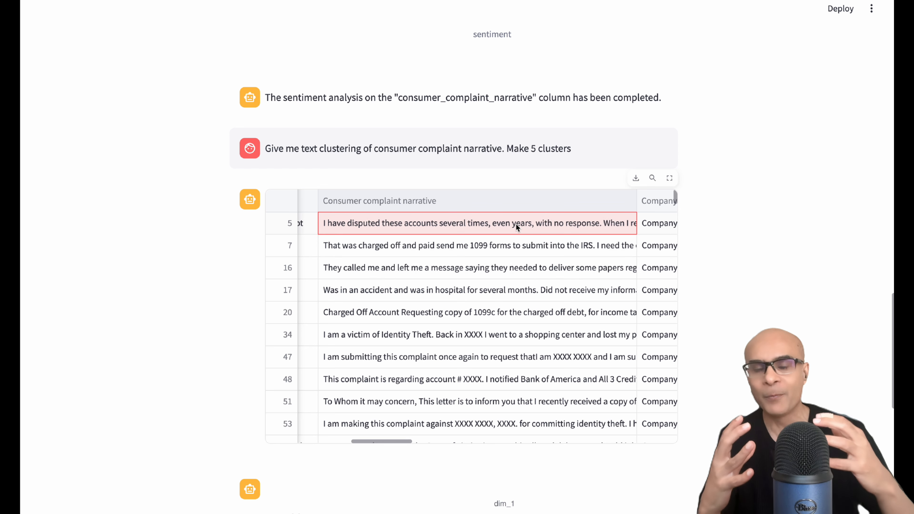
double_click(501, 263)
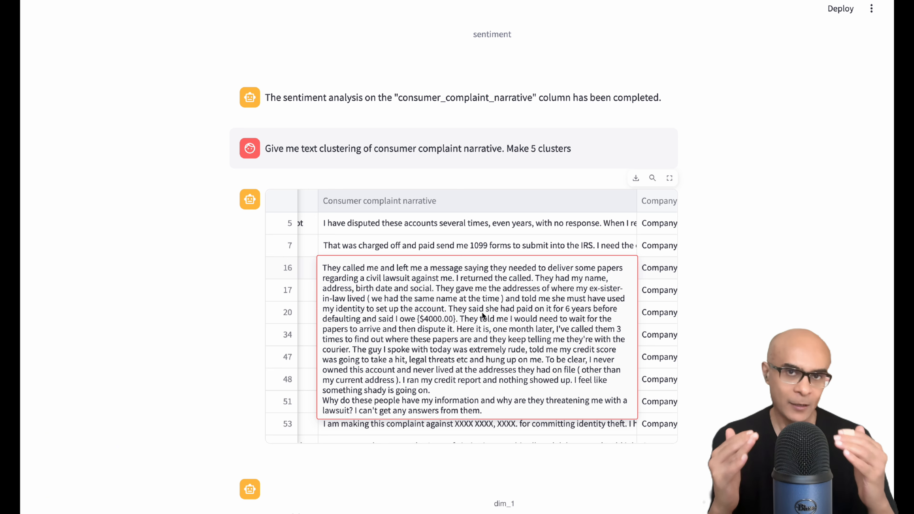
click(732, 303)
Ask the agent: "Give me text summarization of consumer complaint narrative".
scroll(732, 303, down, 6)
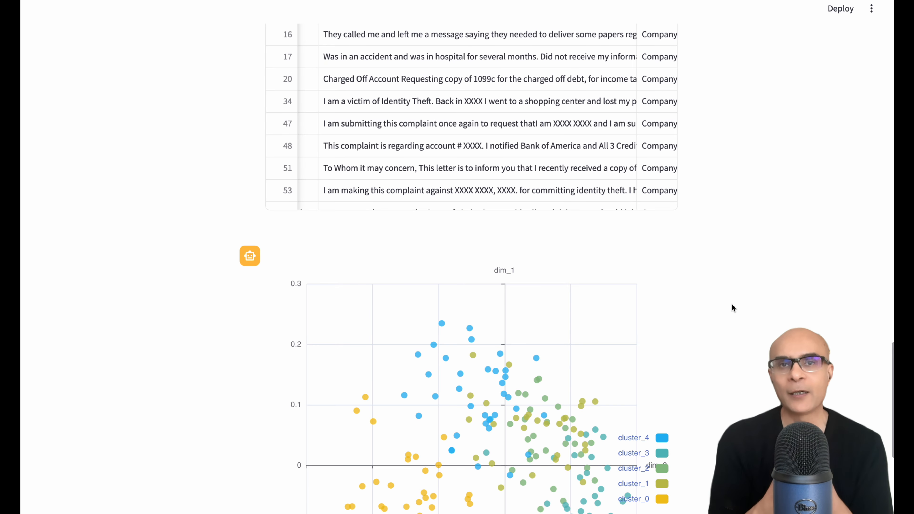
scroll(732, 305, down, 5)
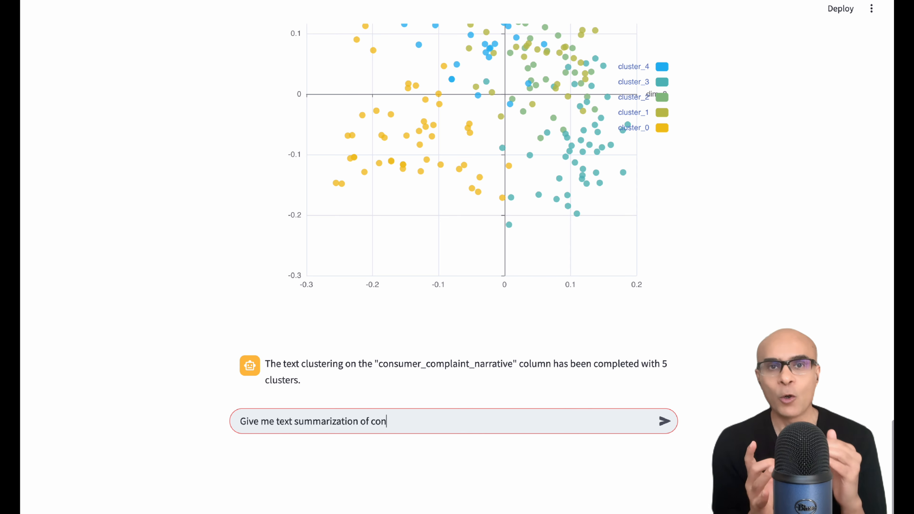
text(su)
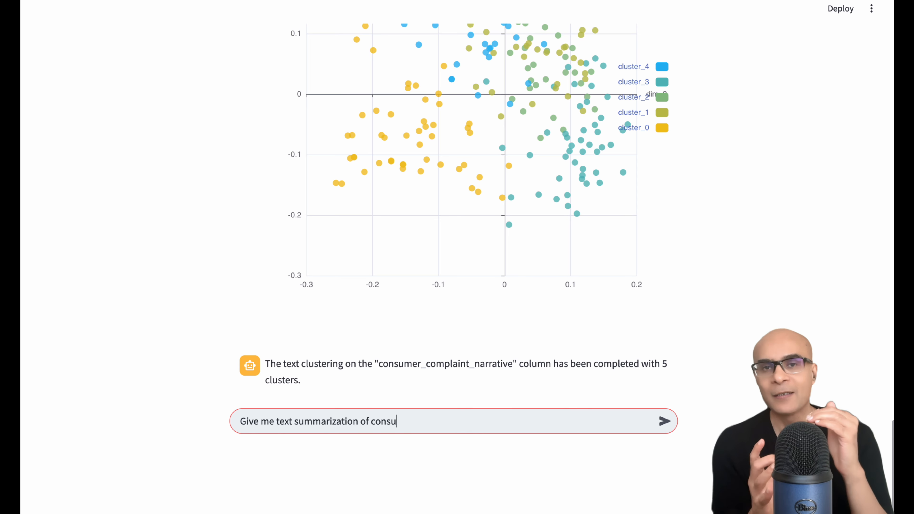
text(mer com)
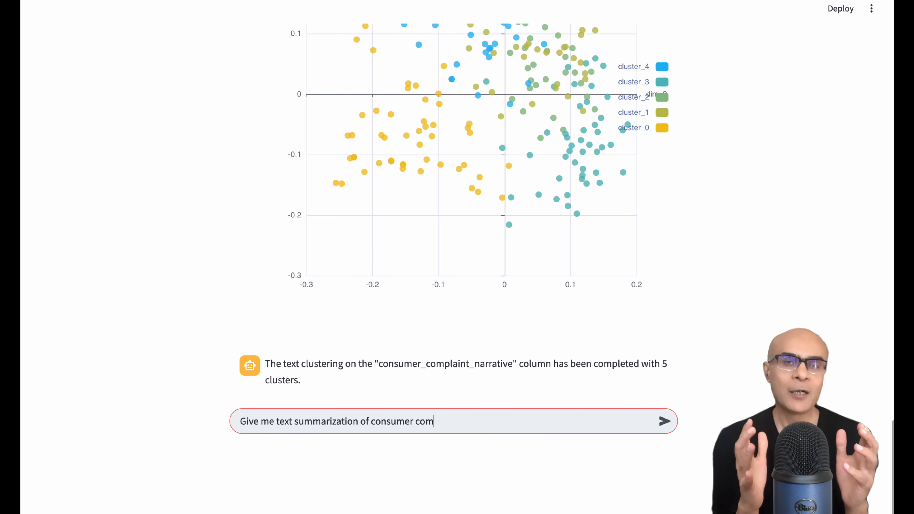
text(plaint)
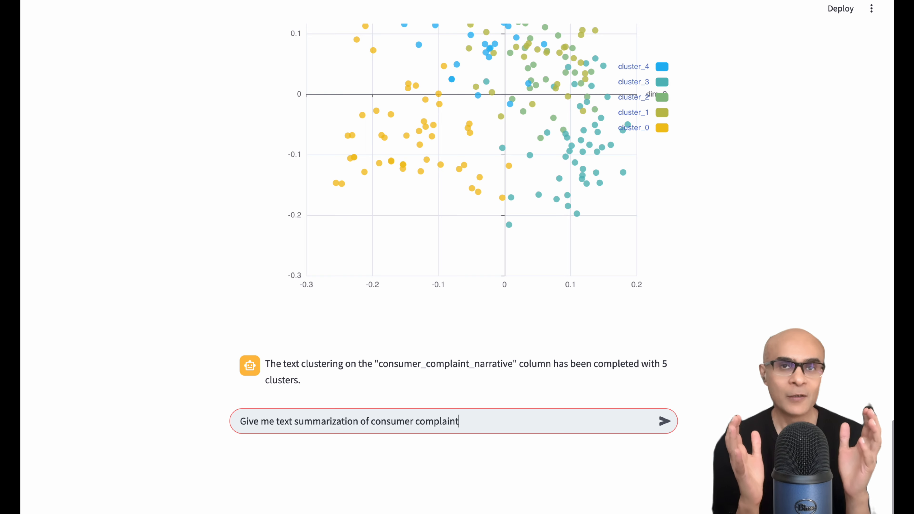
text( narrati)
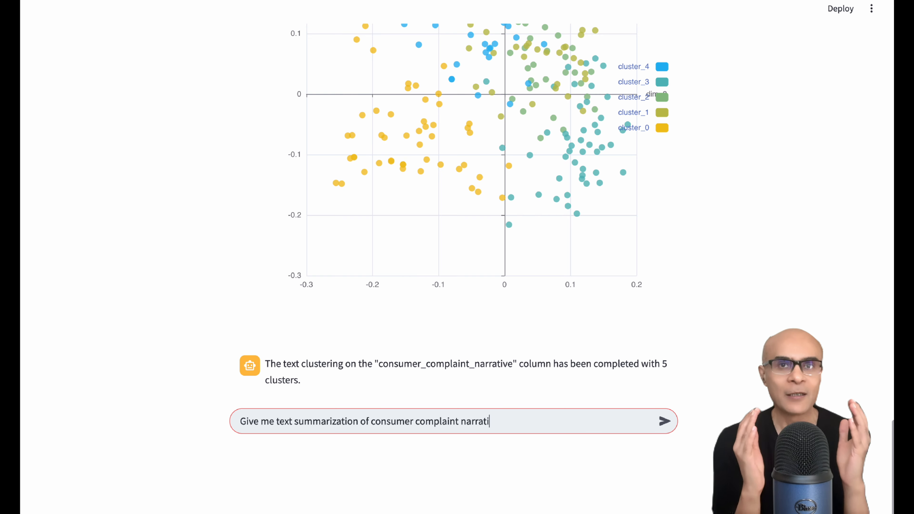
text(ve)
key(Return)
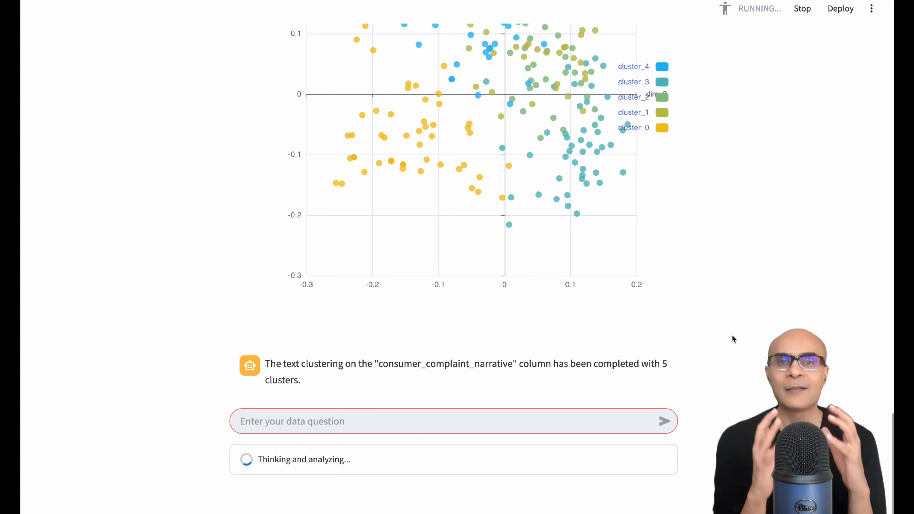
scroll(732, 335, down, 1)
scroll(732, 335, down, 1)
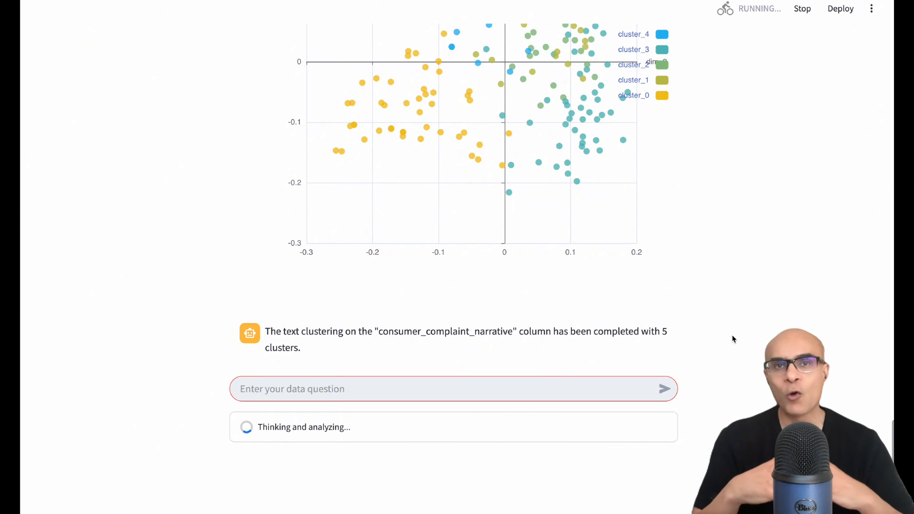
Open the first complaint's full narrative in the summarization results table to read it.
scroll(733, 336, down, 1)
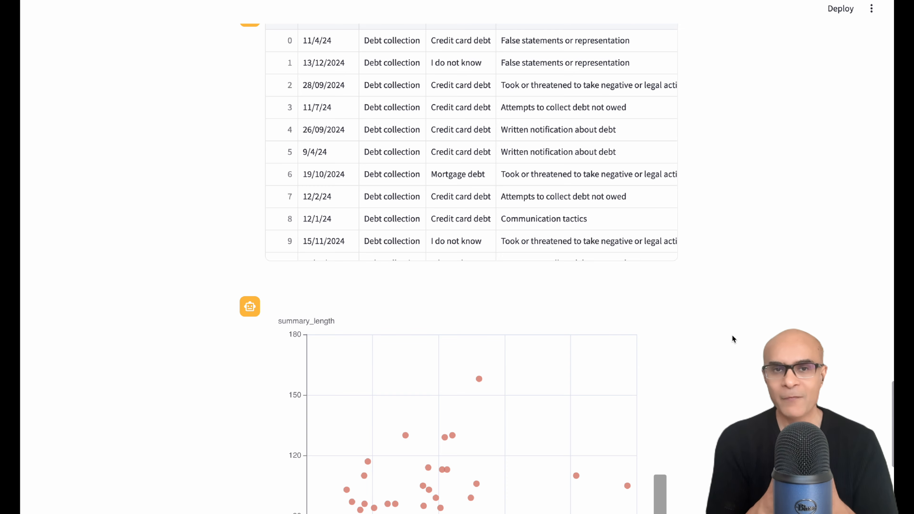
scroll(733, 336, up, 3)
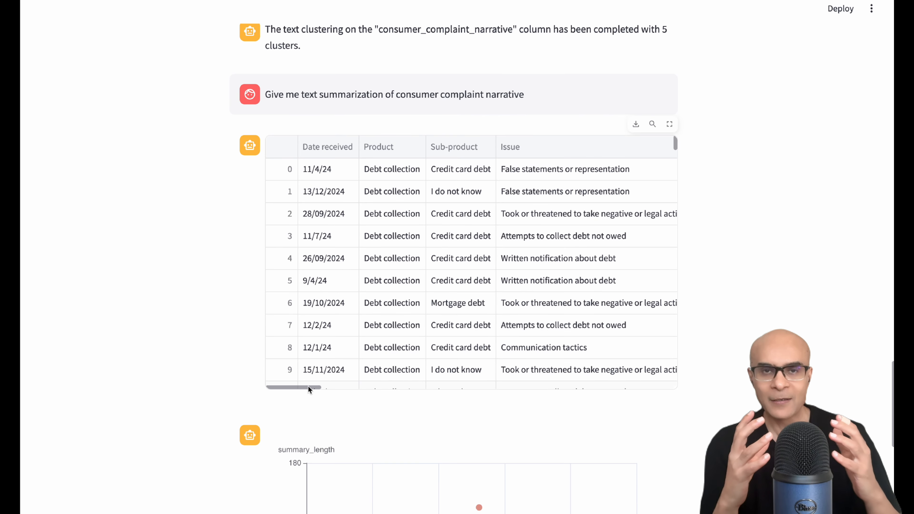
drag(308, 386, 378, 389)
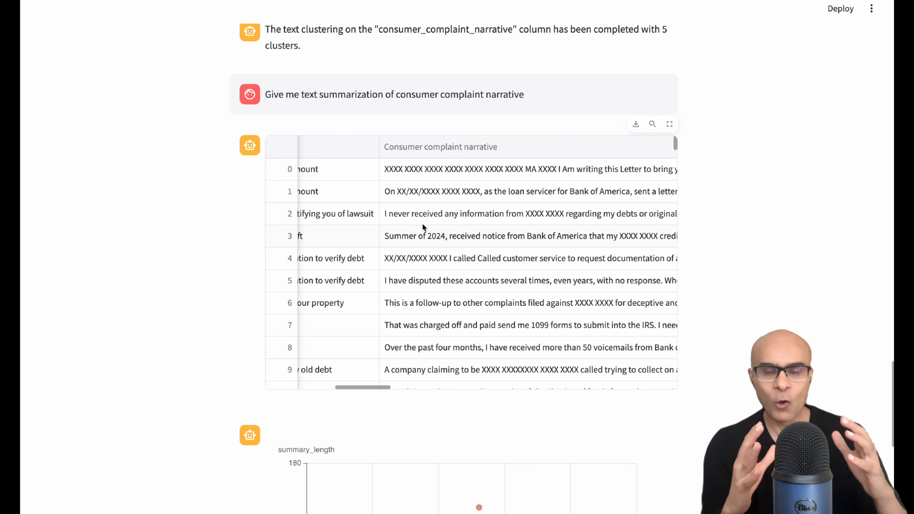
click(445, 169)
click(445, 170)
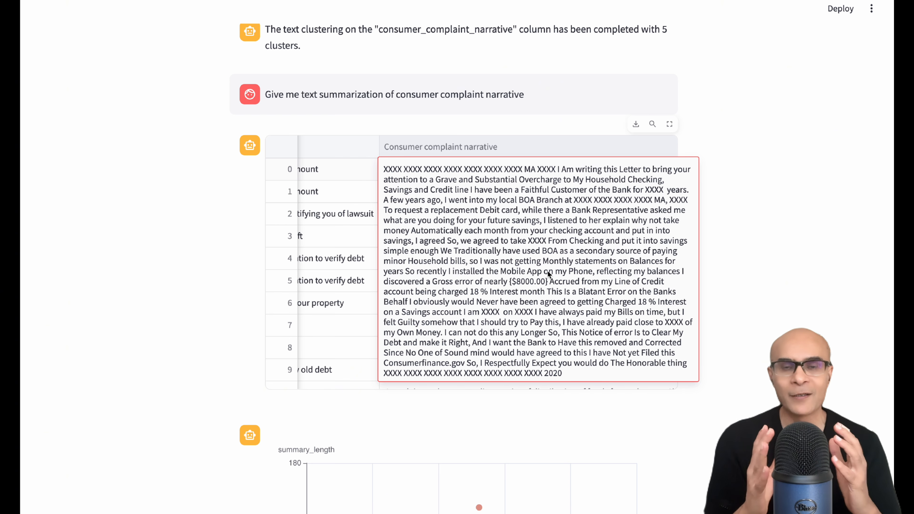
click(709, 220)
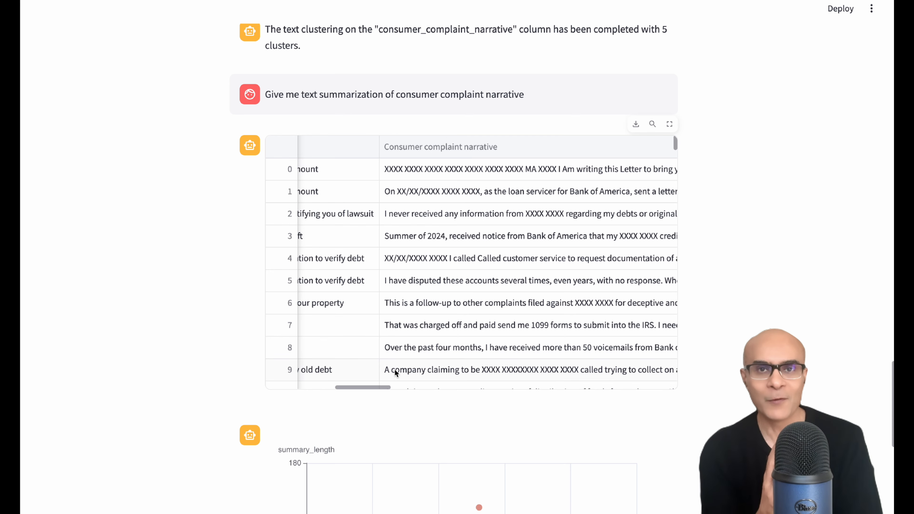
Open the first row's generated summary in the results table to compare it with the narrative.
click(390, 387)
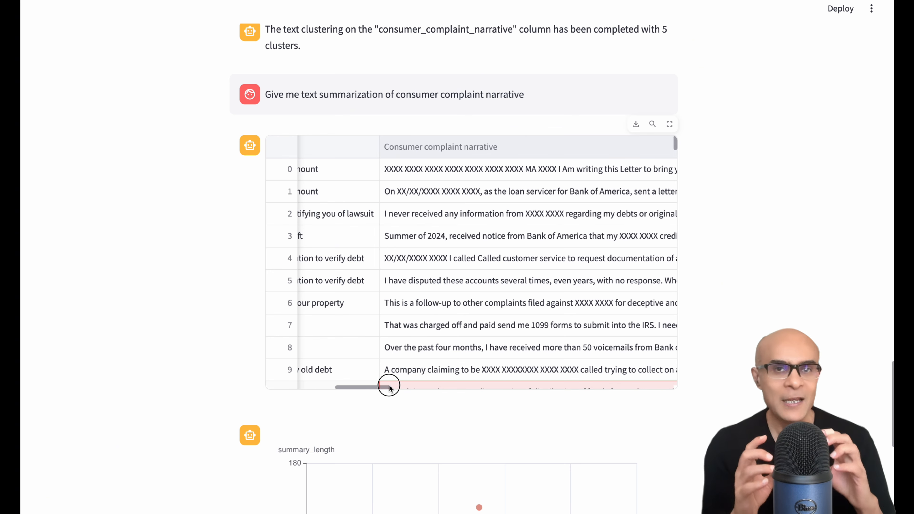
click(390, 385)
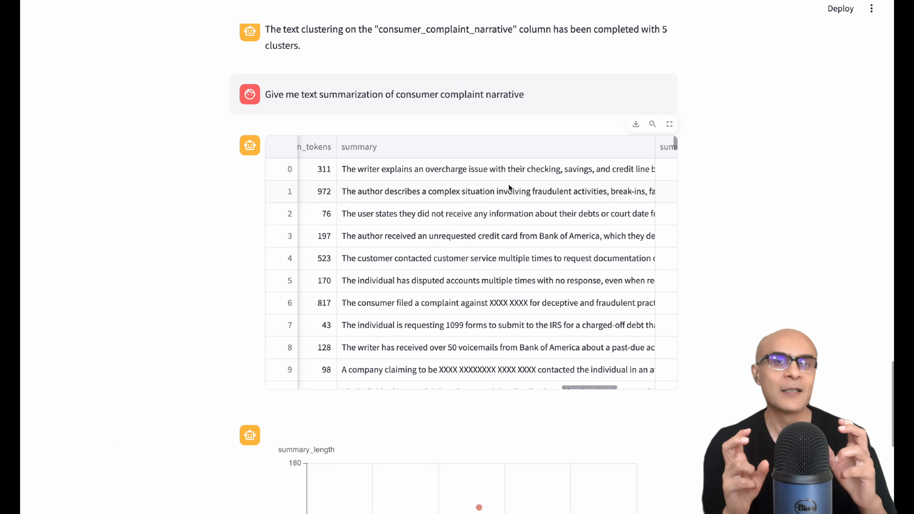
double_click(507, 167)
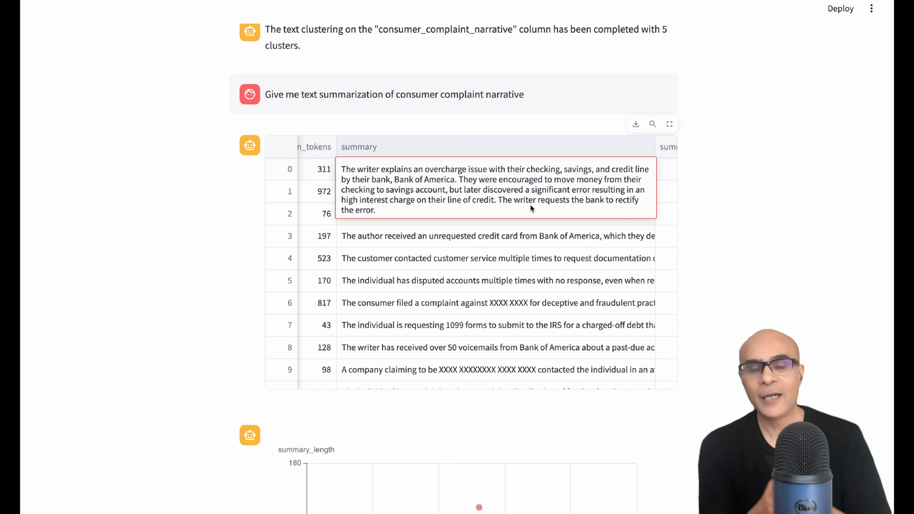
click(698, 196)
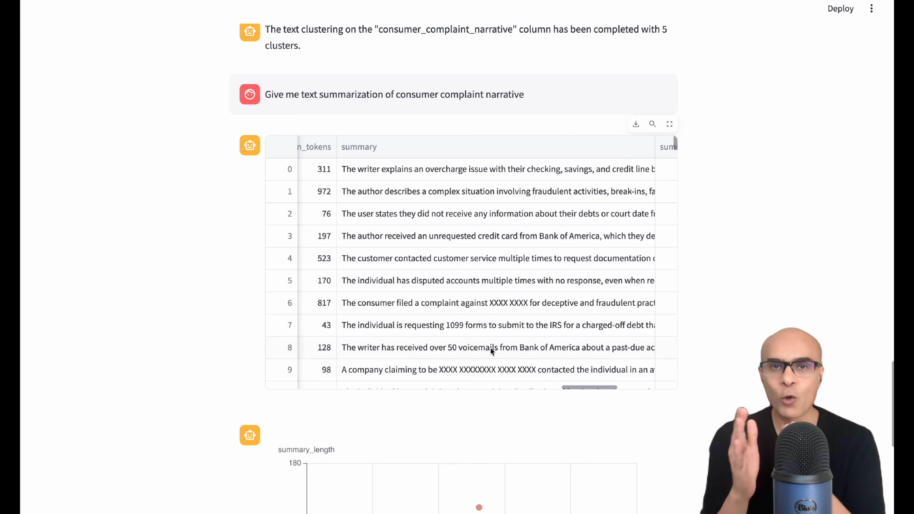
Examine the summary_score, source_length and summary_length columns of the summarization results table.
click(580, 386)
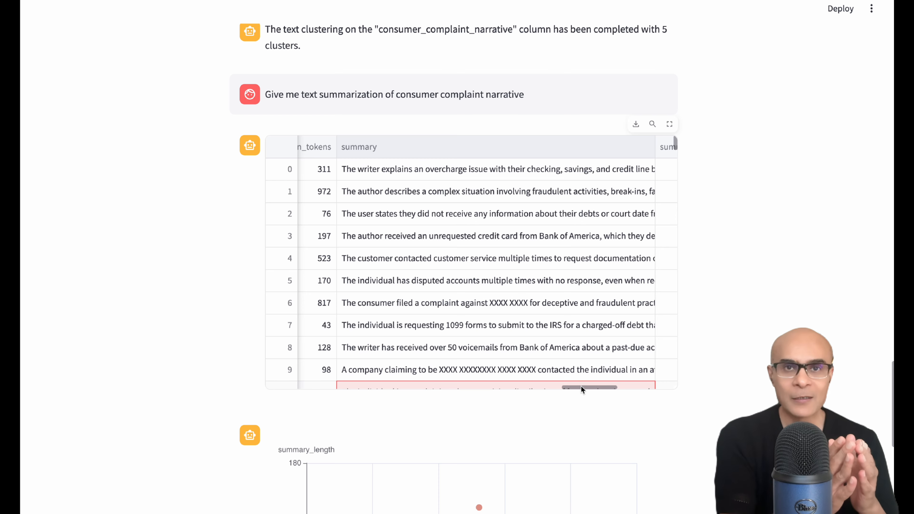
drag(582, 390, 620, 384)
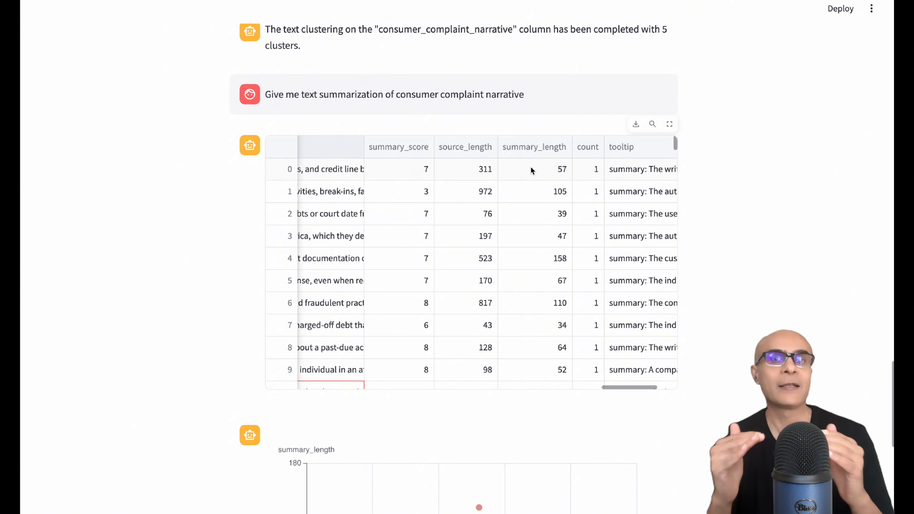
scroll(739, 299, down, 10)
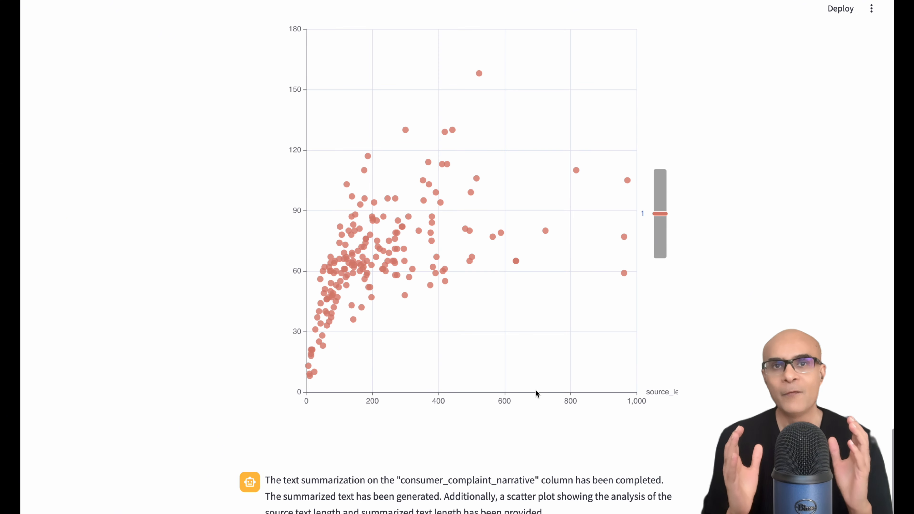
Inspect points on the summary_length versus source_length scatter plot to read their summary tooltips.
scroll(556, 341, up, 1)
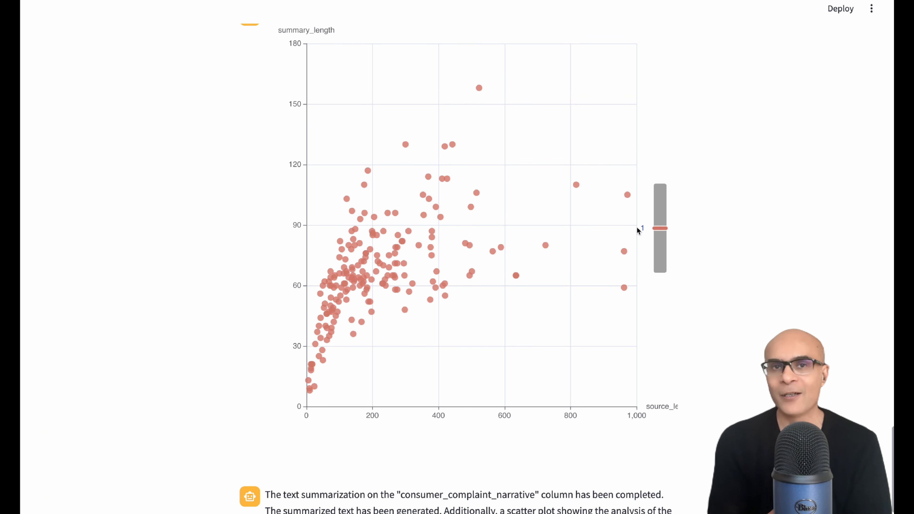
mouse_move(627, 196)
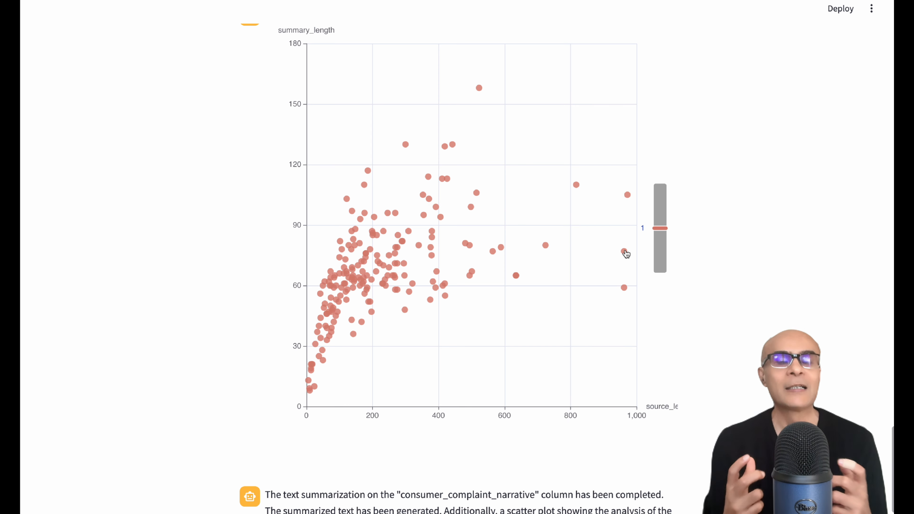
mouse_move(627, 255)
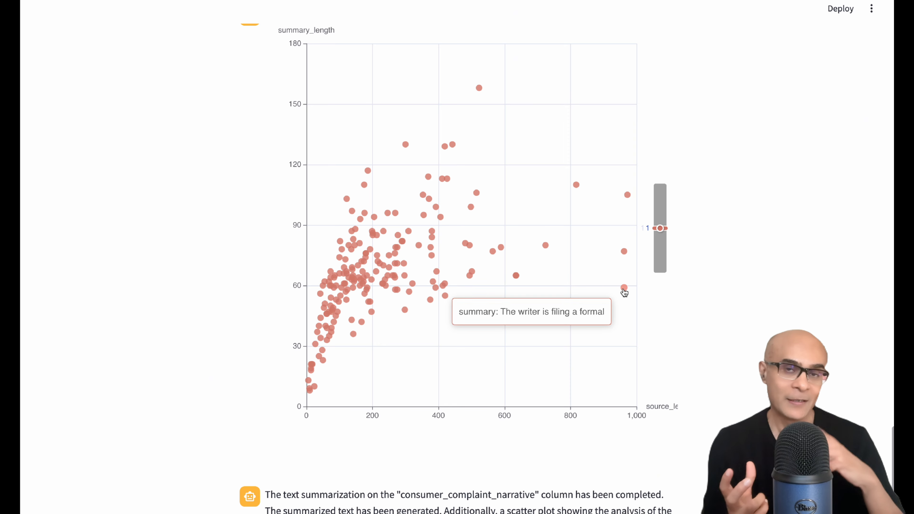
scroll(710, 298, down, 3)
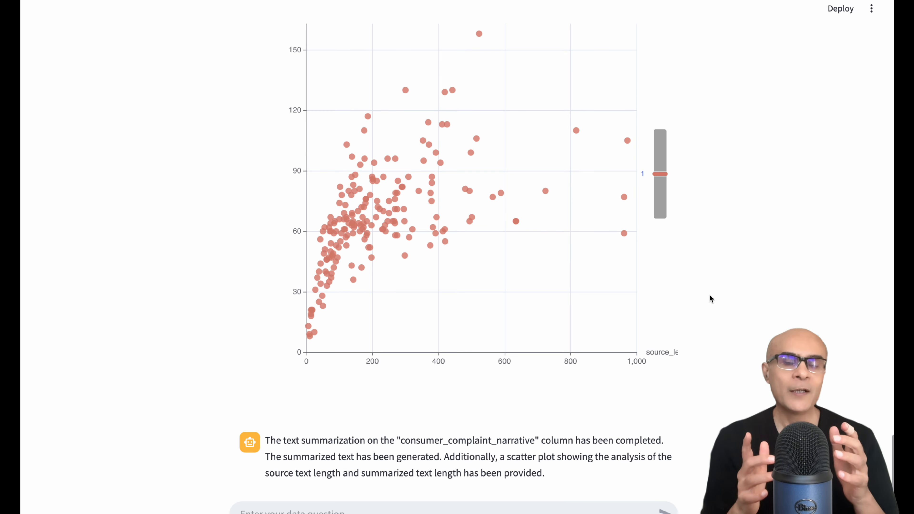
scroll(709, 294, down, 1)
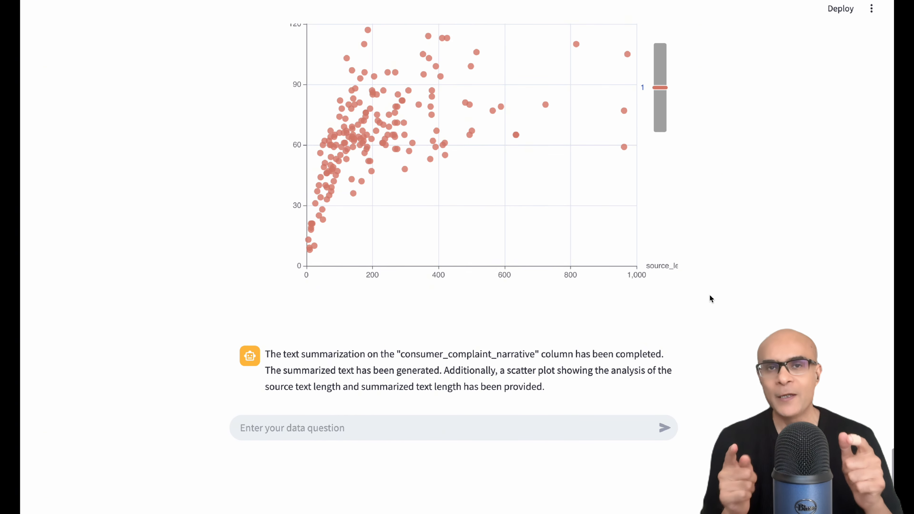